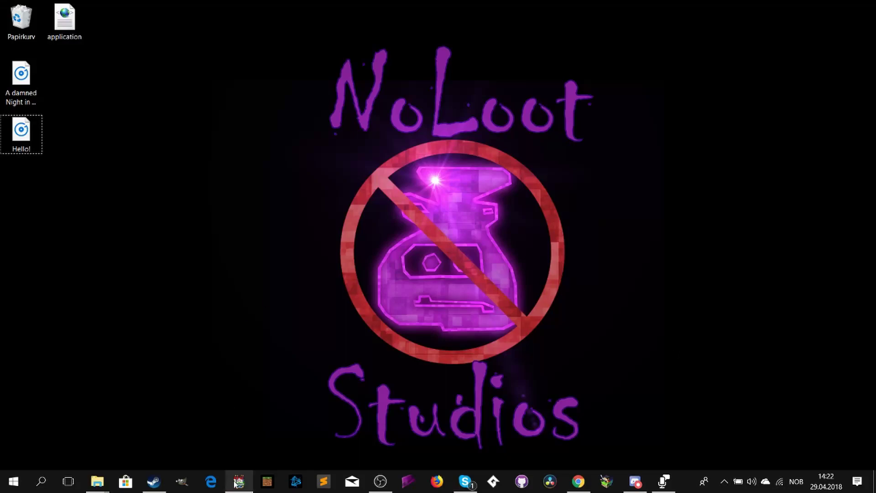
- Open the dark-haired character's event EV001 for editing
left_click(237, 482)
left_click(317, 130)
left_click(314, 191)
right_click(311, 122)
left_click(360, 129)
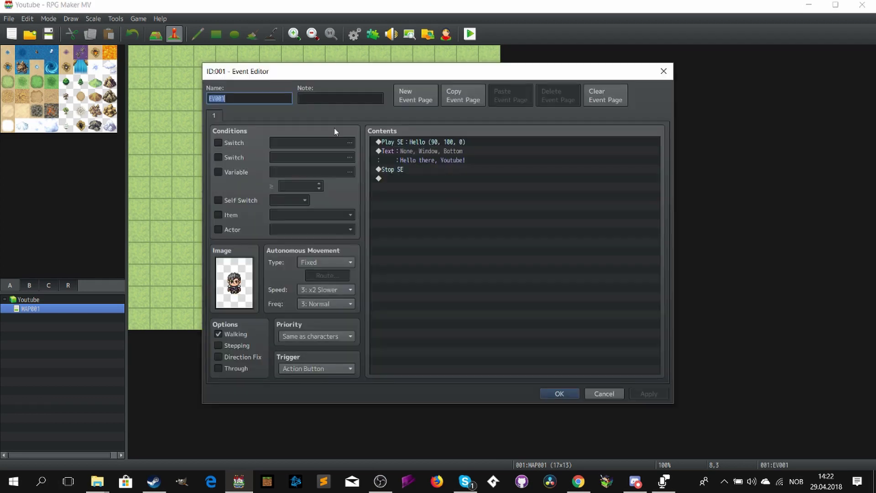
- Add a Show Text message 'It is nice to see you!' after Stop SE and apply
right_click(409, 144)
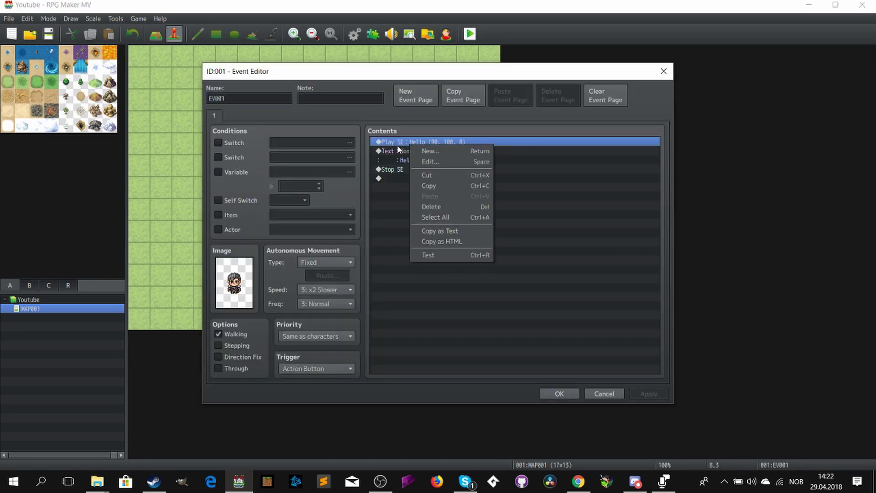
left_click(405, 152)
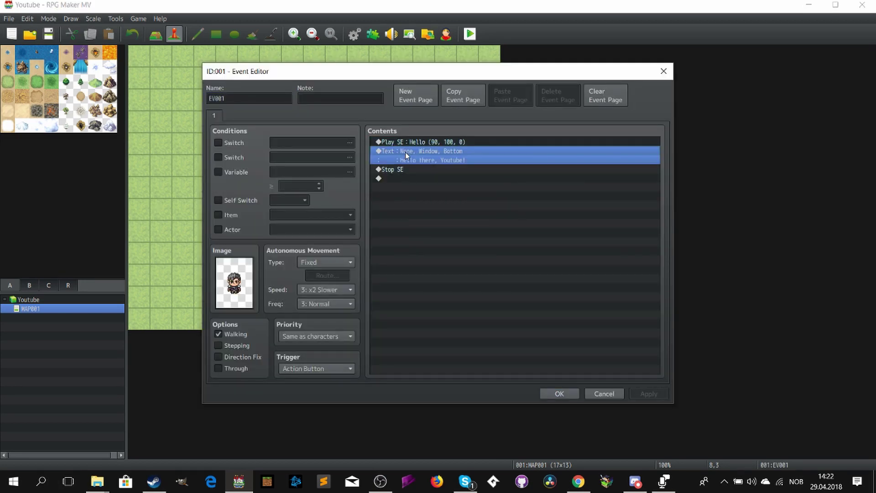
left_click(388, 170)
double_click(394, 178)
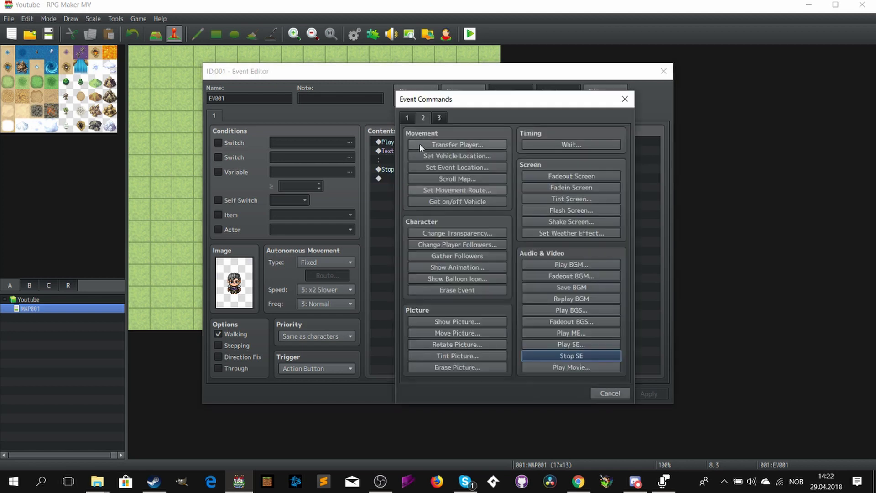
left_click(456, 145)
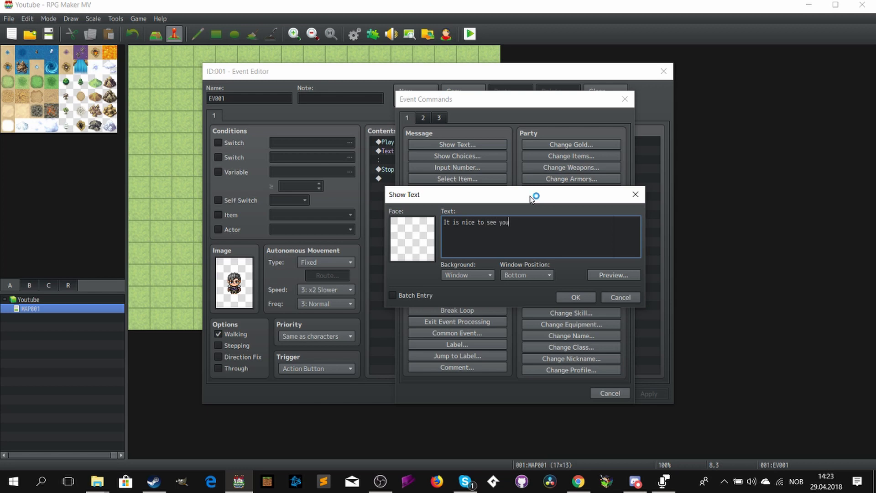
left_click(576, 297)
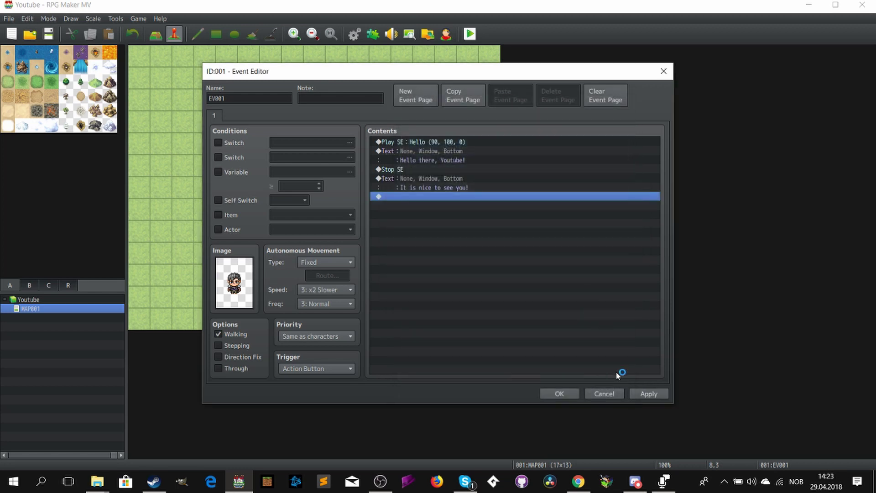
left_click(645, 395)
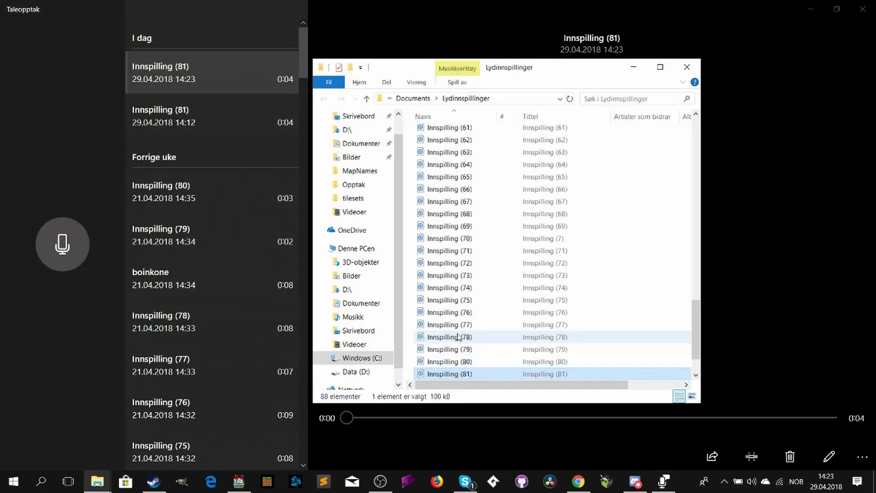
- Rename the newest recording, Innspilling (81), to 'nice'
right_click(463, 376)
left_click(498, 352)
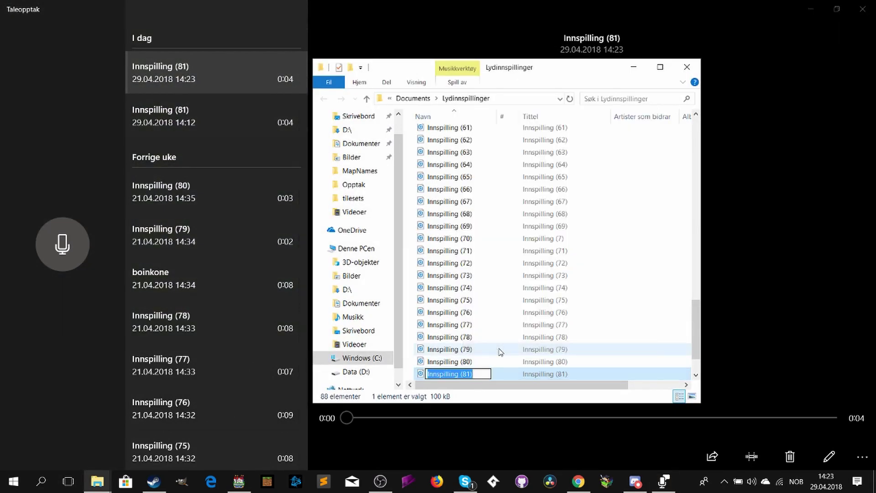
type("nice")
left_click(503, 326)
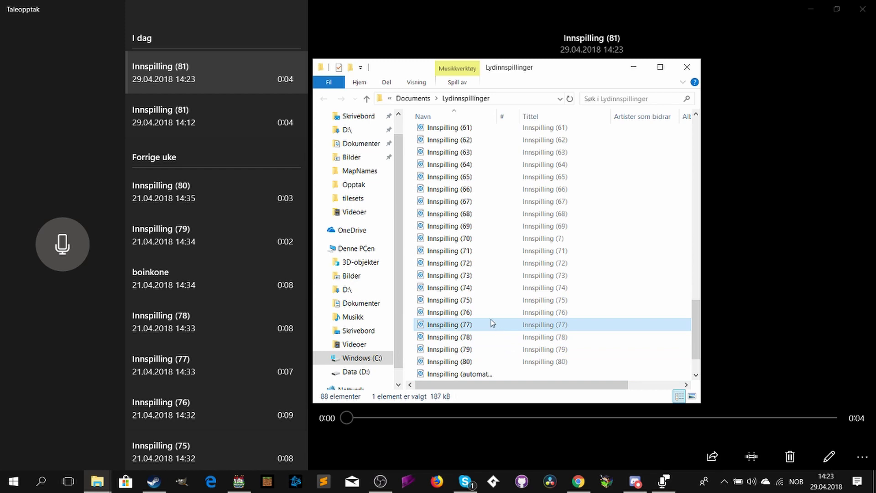
- Paste a copy of the nice recording into the Skrivebord desktop folder
scroll(492, 323, "down", 2)
left_click(440, 373)
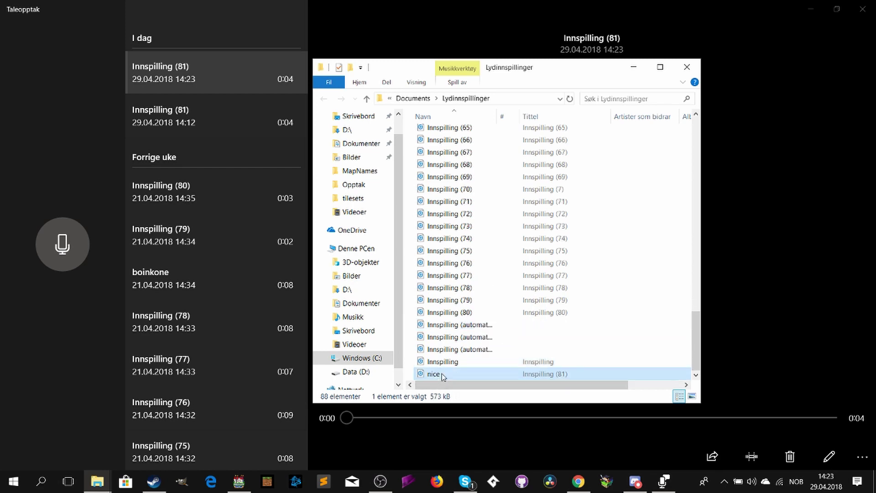
left_click(360, 117)
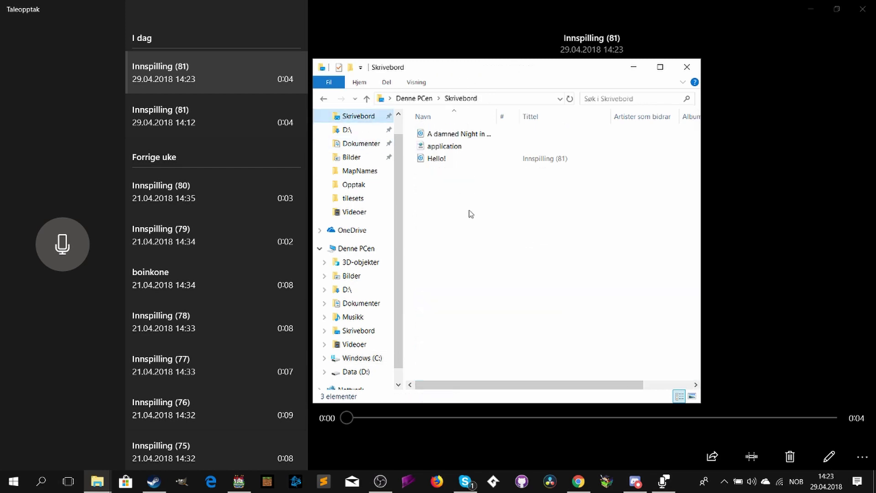
key("ctrl+v")
left_click(474, 231)
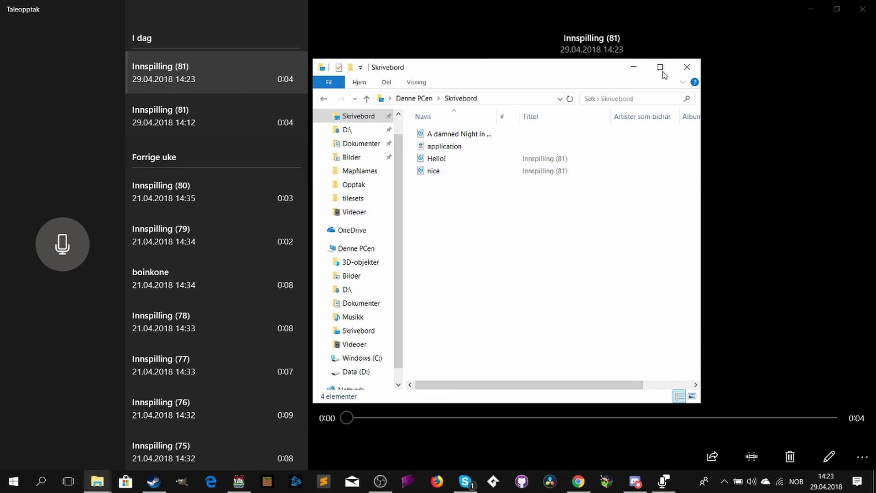
left_click(634, 68)
- Start a new Audio Converter job with ogg output and load nice from Skrivebord
left_click(570, 478)
left_click(199, 43)
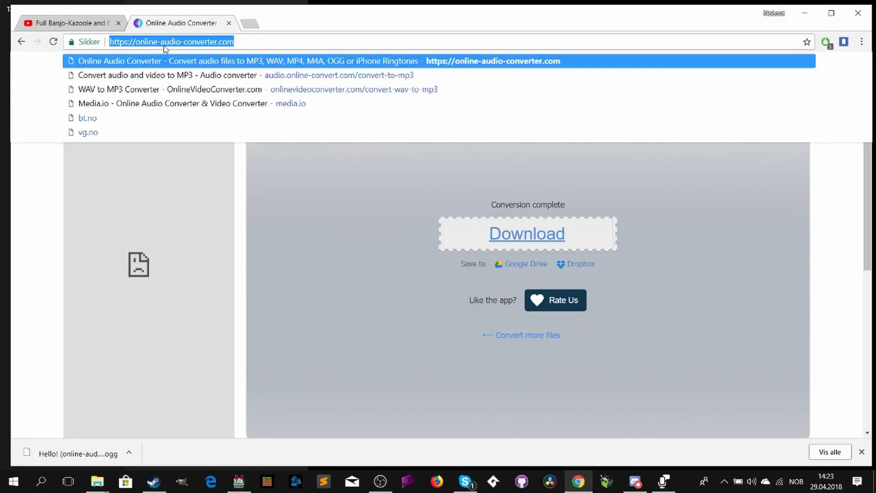
left_click(296, 287)
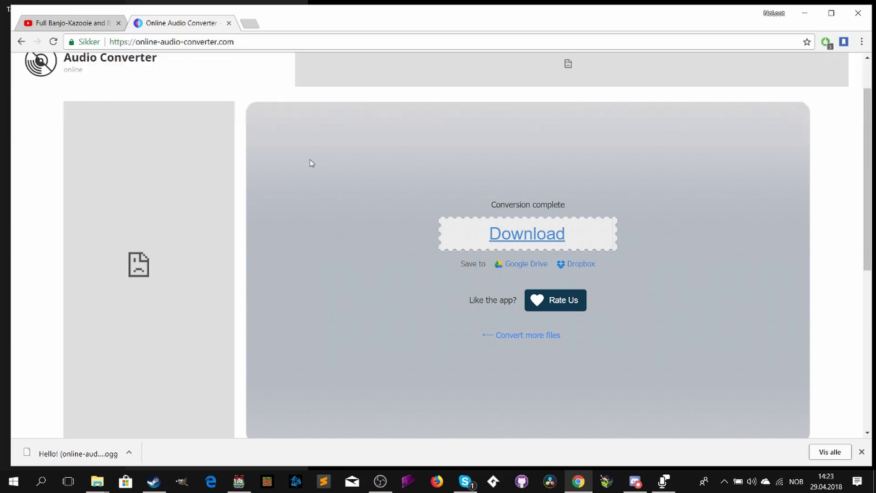
scroll(246, 78, "up", 2)
left_click(222, 67)
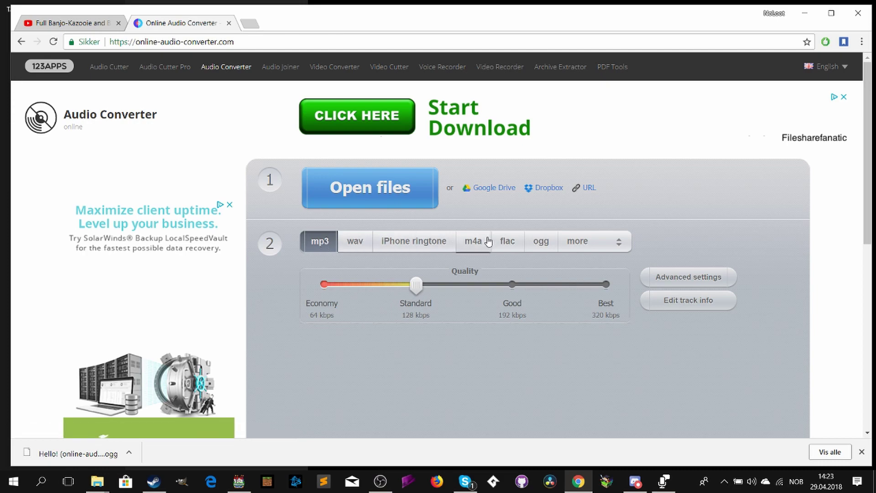
left_click(541, 243)
left_click(393, 193)
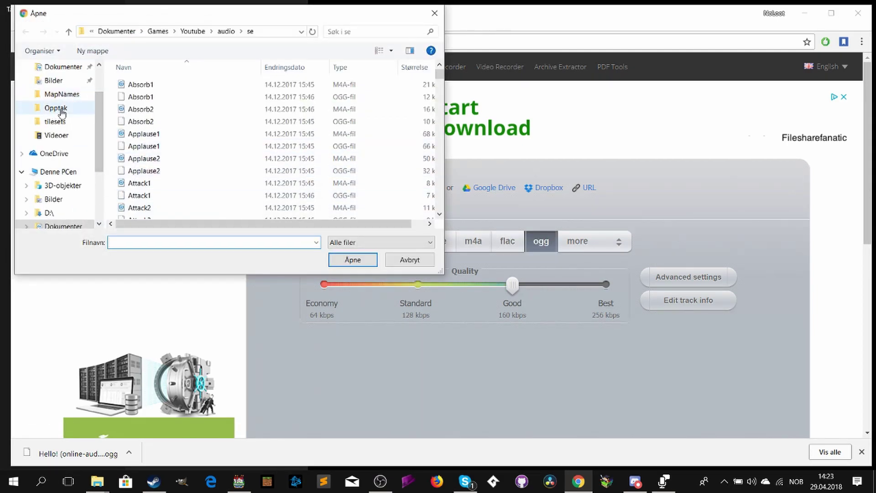
scroll(62, 98, "up", 2)
left_click(60, 89)
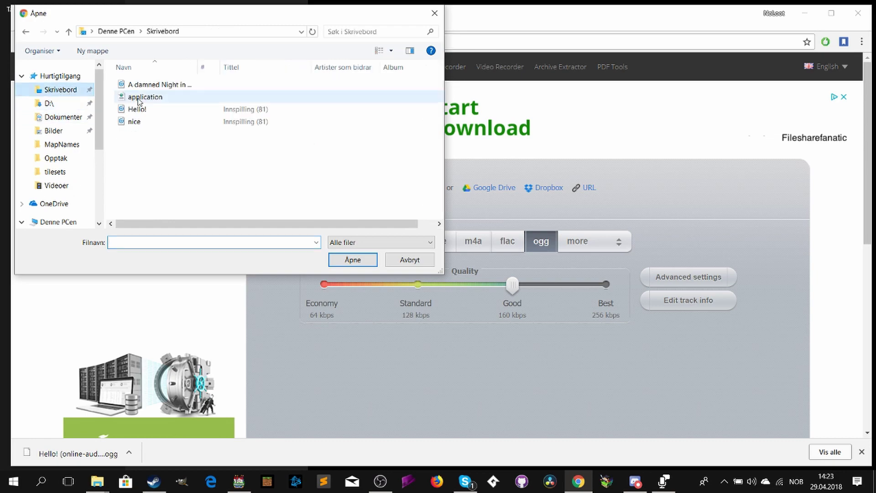
left_click(137, 121)
left_click(351, 258)
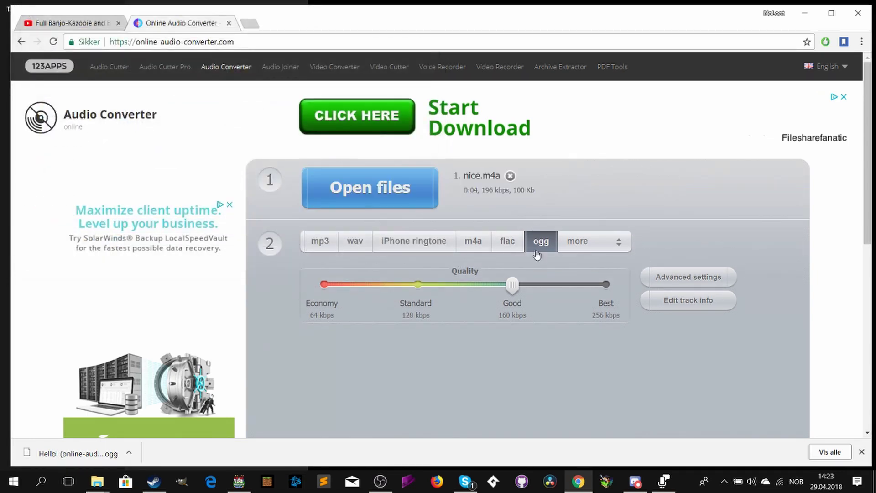
- Convert it and save the download to Skrivebord as nice.ogg, without the site suffix
scroll(459, 357, "down", 3)
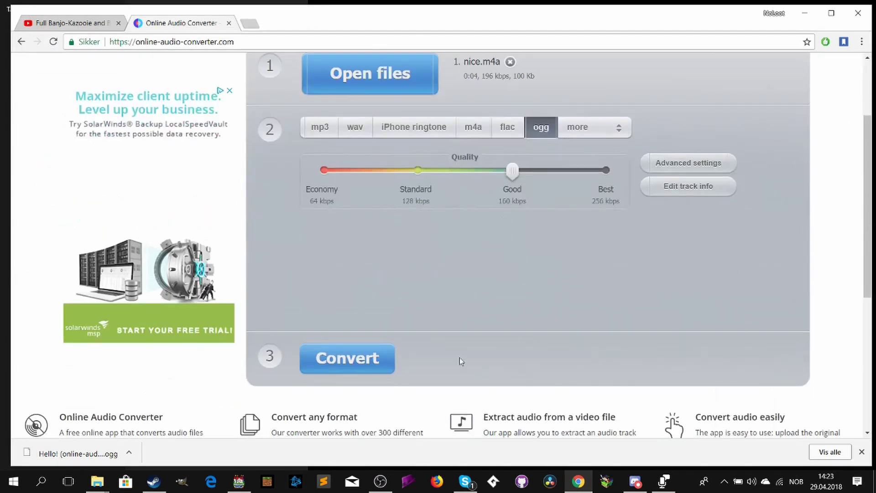
left_click(352, 360)
left_click(527, 183)
scroll(62, 129, "up", 3)
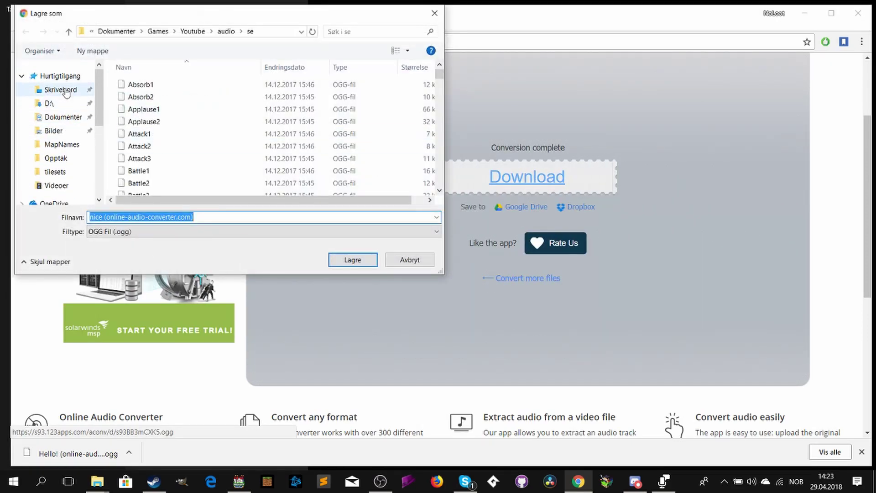
left_click(64, 92)
left_click(203, 217)
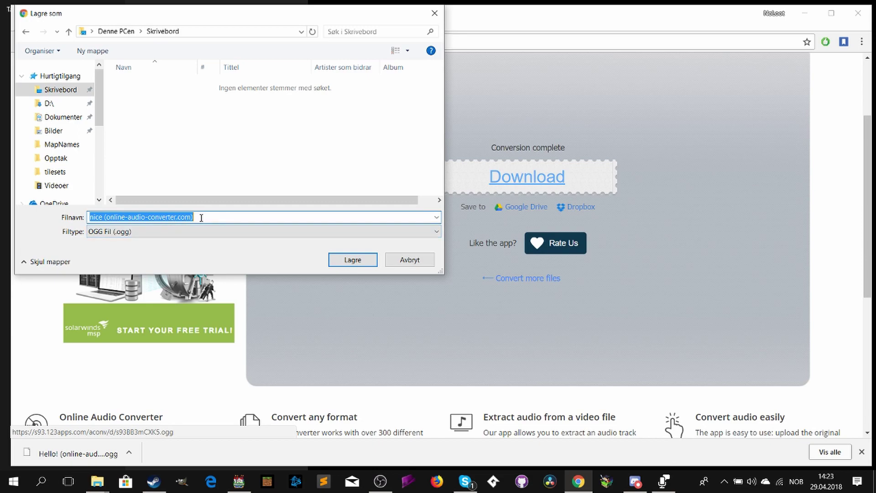
left_click_drag(201, 218, 107, 225)
key("BackSpace")
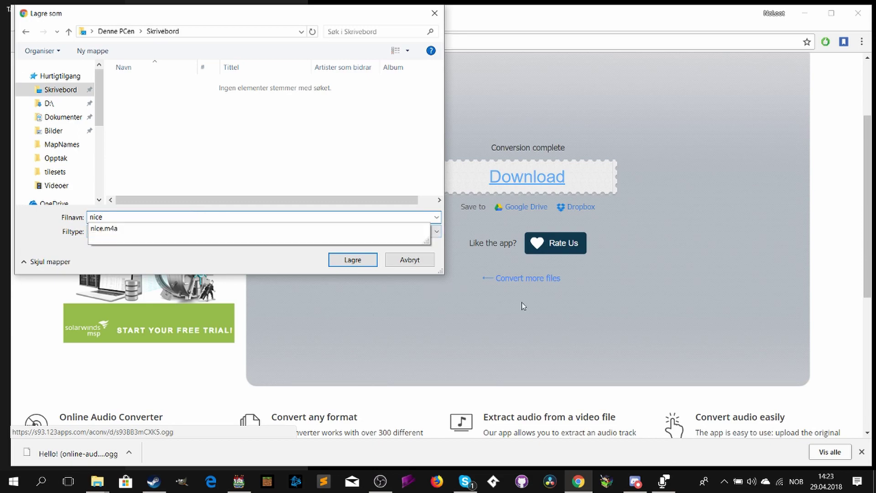
left_click(352, 260)
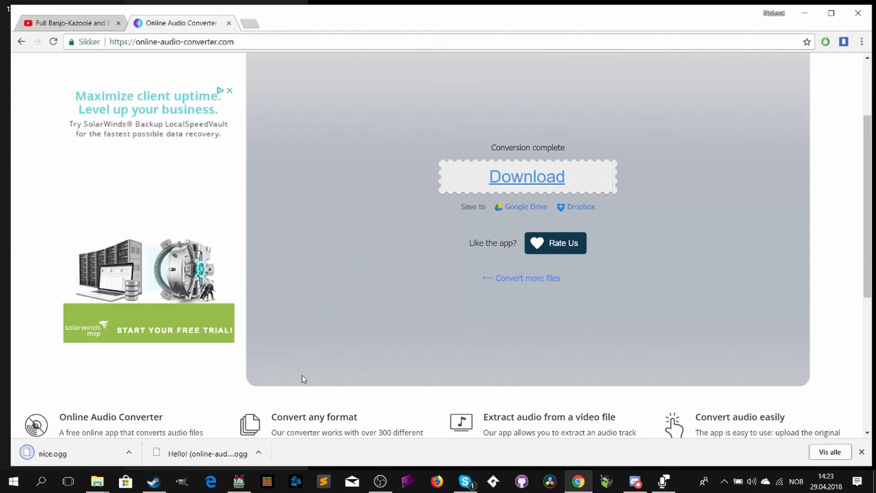
right_click(58, 457)
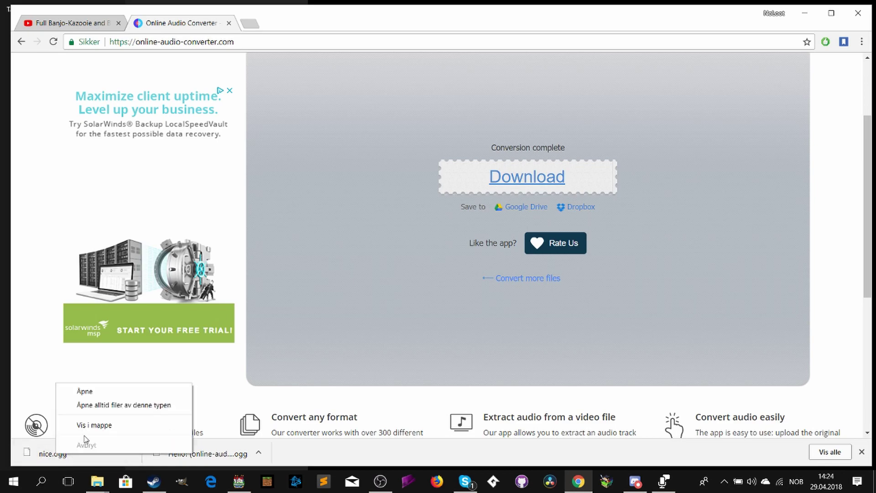
- Select both nice voice clip files on the desktop
left_click(803, 12)
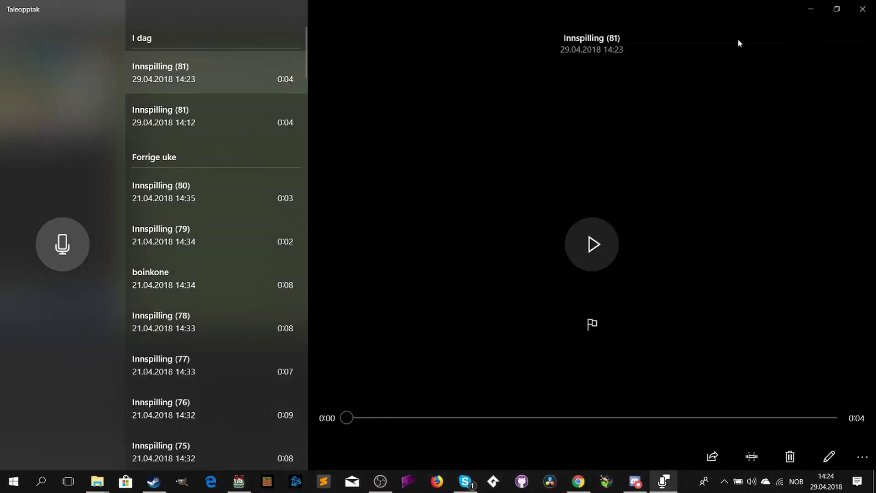
left_click(815, 6)
left_click(812, 5)
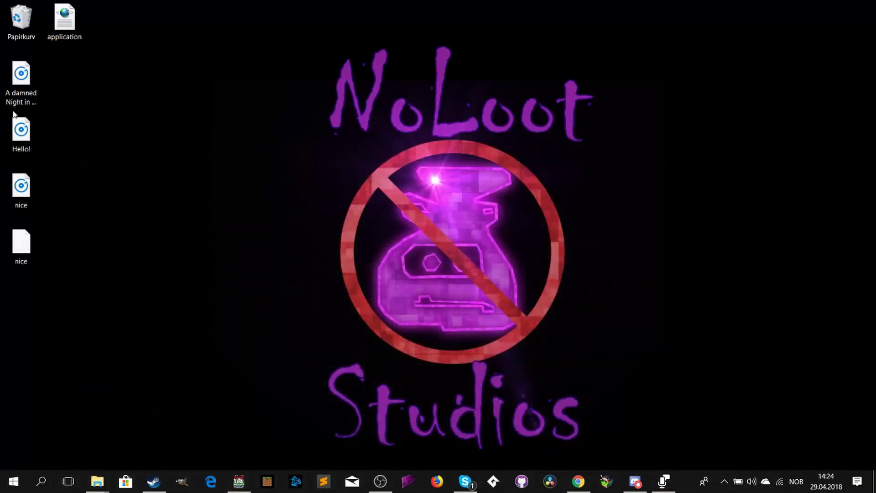
left_click(21, 244)
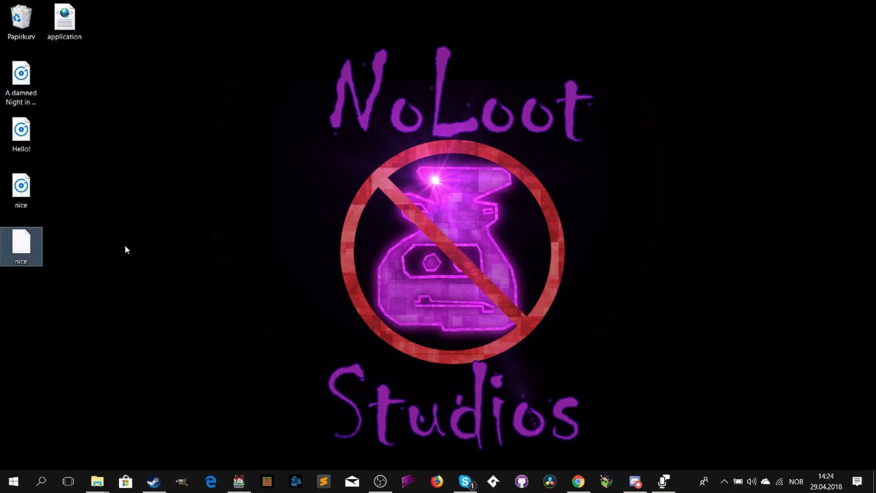
left_click_drag(68, 201, 11, 264)
left_click(155, 297)
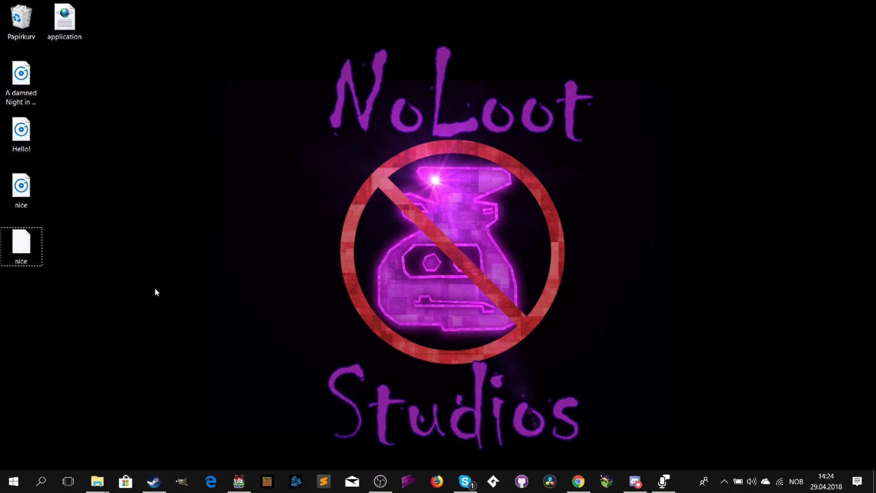
- Paste nice.m4a and nice.ogg into the Youtube project's audio\se folder
mouse_move(98, 481)
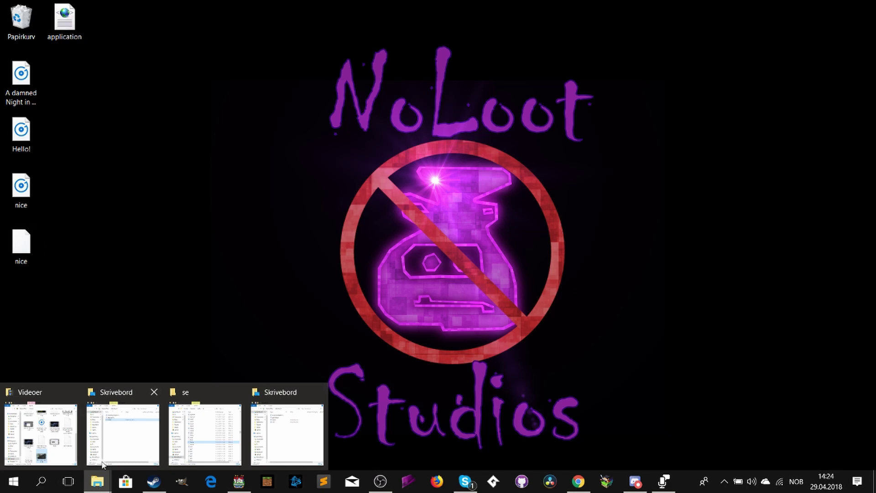
left_click(201, 426)
left_click(427, 83)
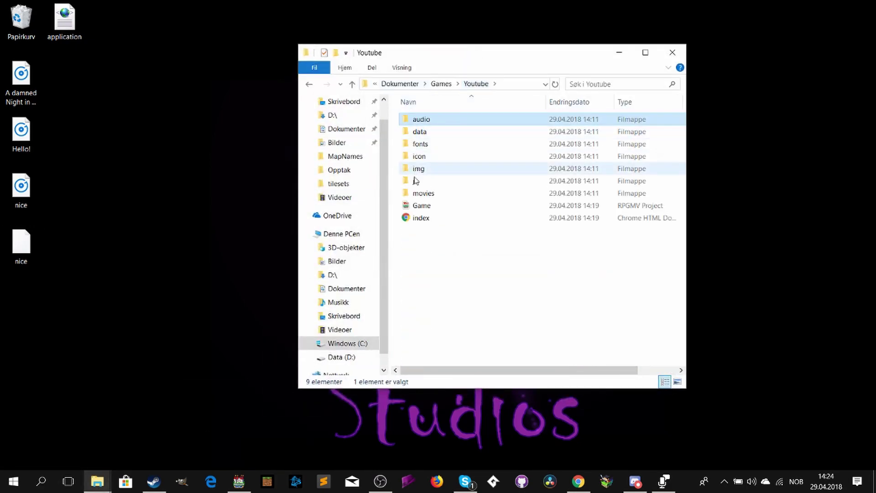
left_click(431, 155)
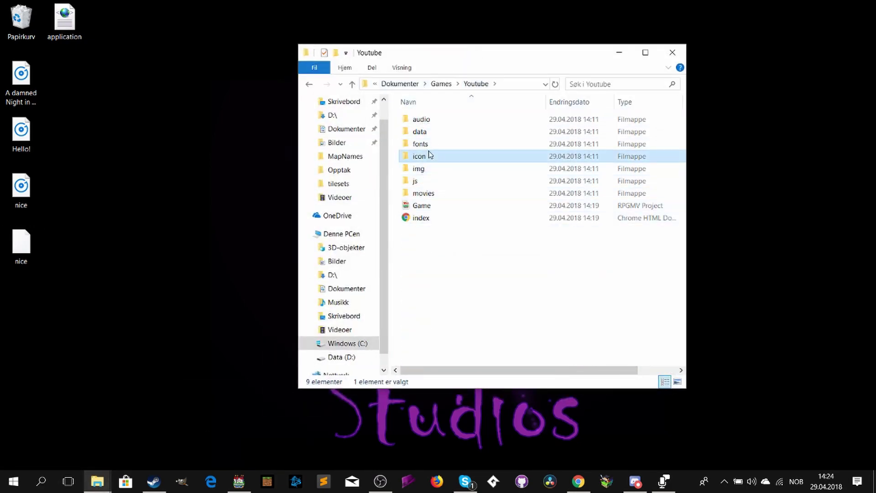
left_click(423, 122)
double_click(423, 120)
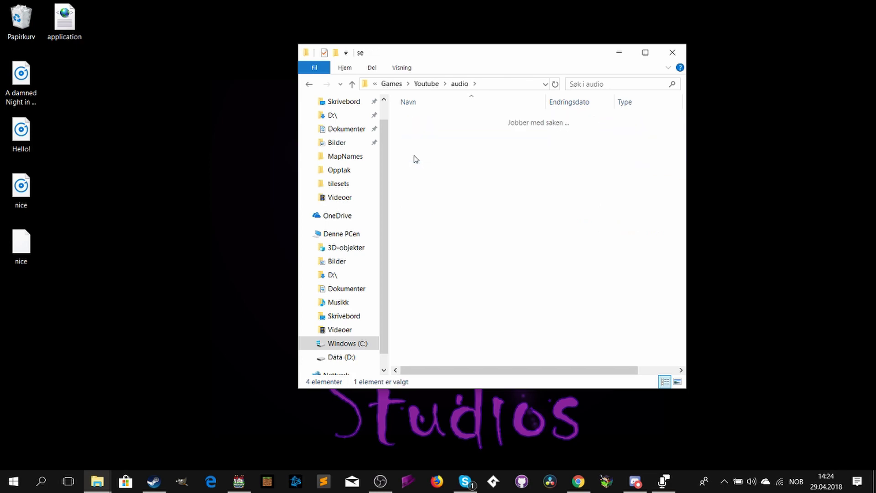
double_click(416, 155)
key("ctrl+v")
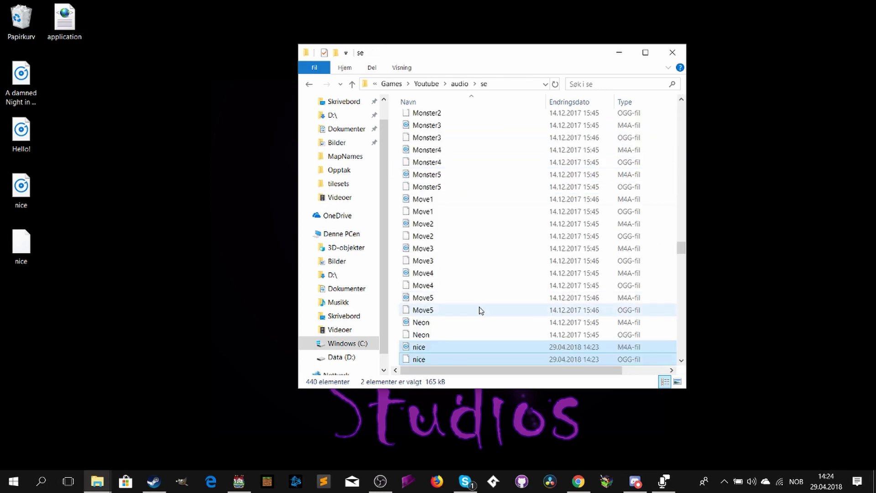
left_click(479, 310)
left_click(619, 53)
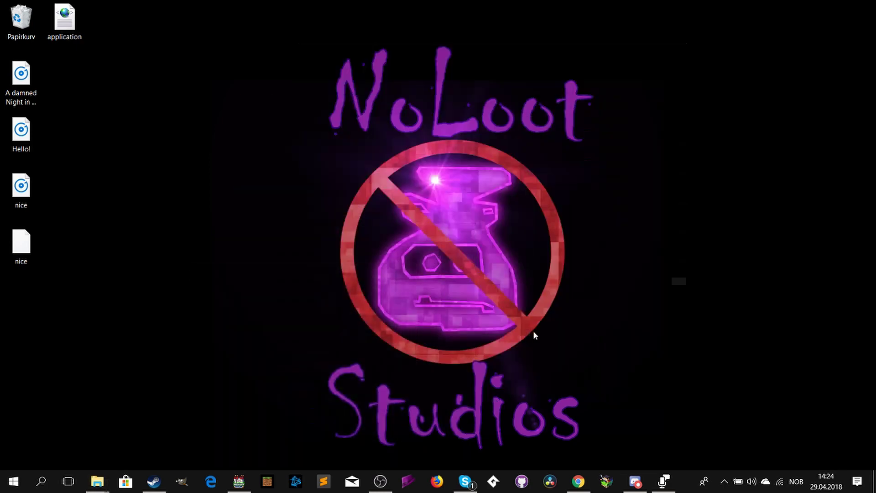
- Open the NPC event and insert a new command into its list
left_click(239, 481)
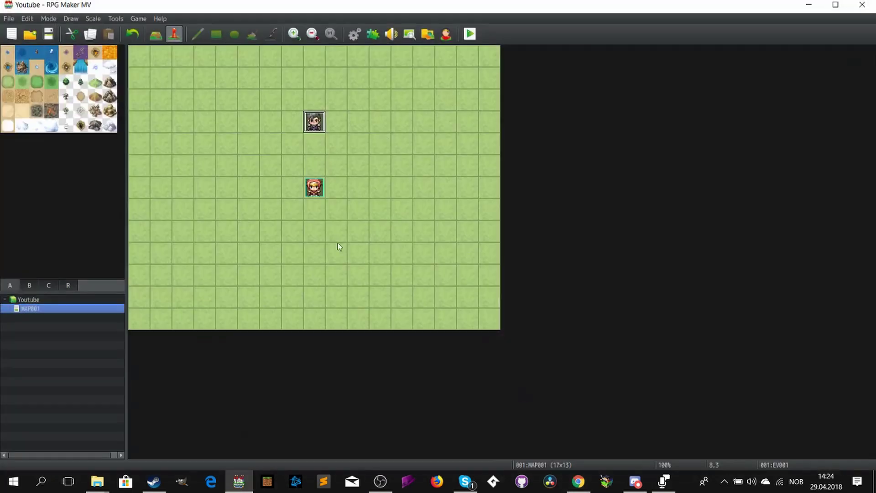
right_click(317, 126)
left_click(326, 132)
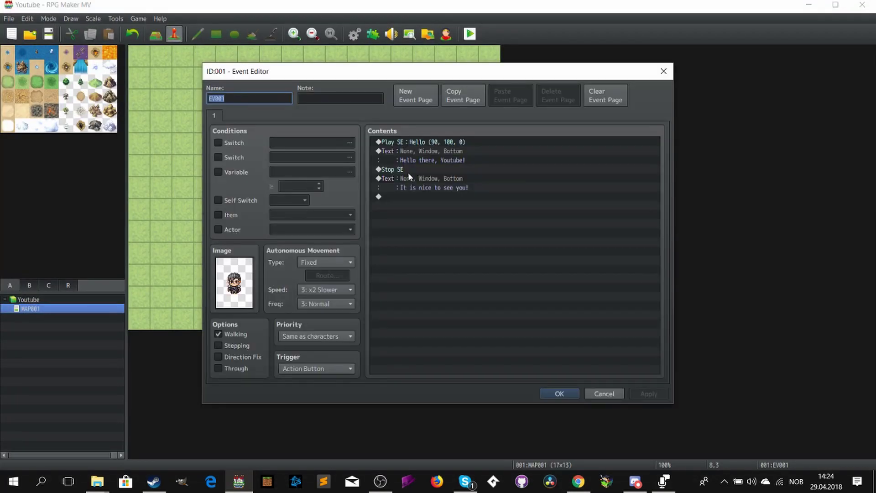
right_click(407, 177)
left_click(416, 187)
- Add Play SE 'nice' before the second message and Stop SE after it
left_click(422, 117)
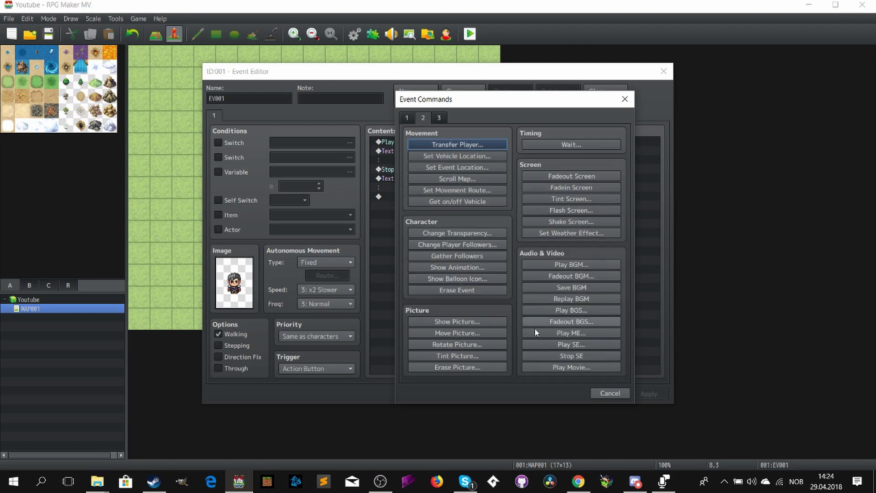
left_click(550, 345)
left_click(486, 261)
key("n")
scroll(491, 278, "down", 1)
left_click(473, 308)
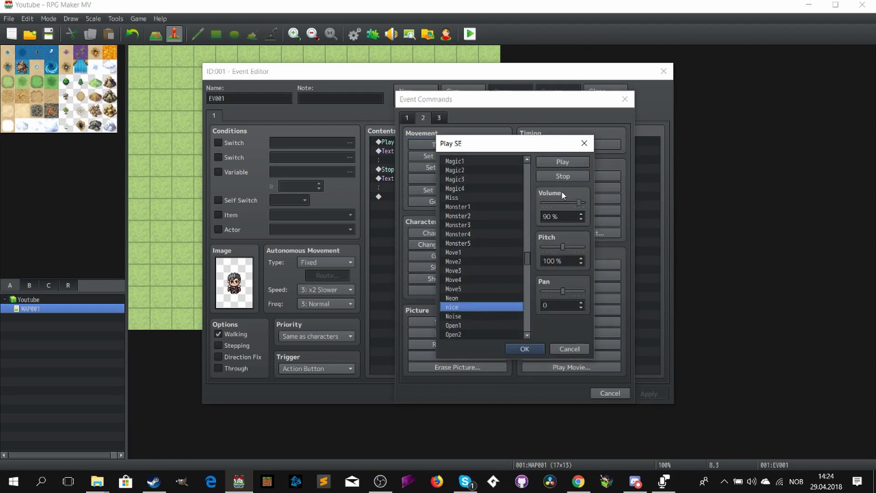
left_click(563, 164)
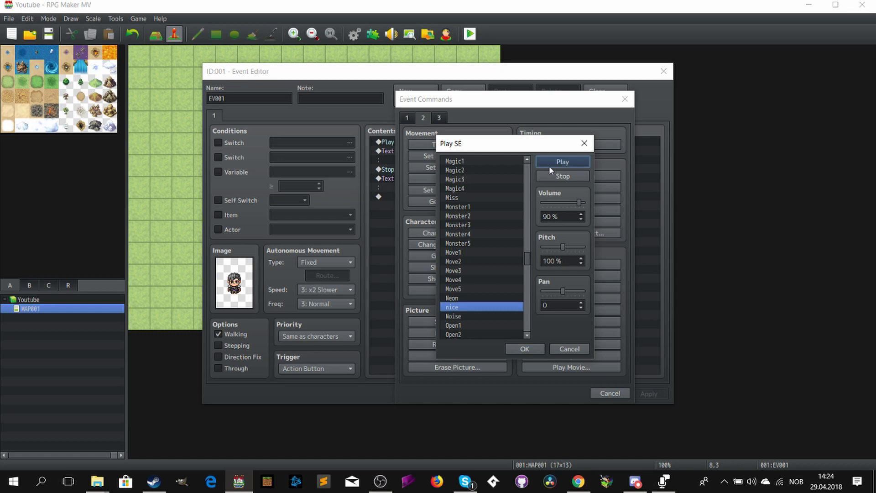
left_click(524, 349)
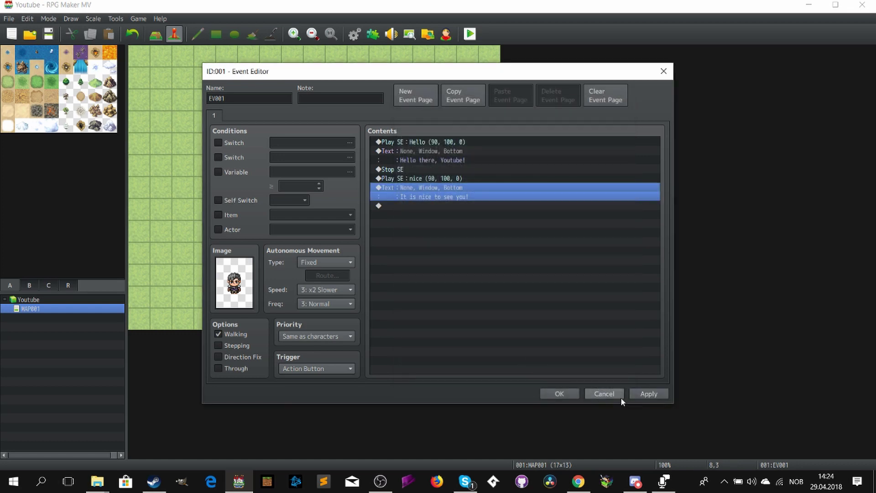
double_click(427, 207)
left_click(567, 359)
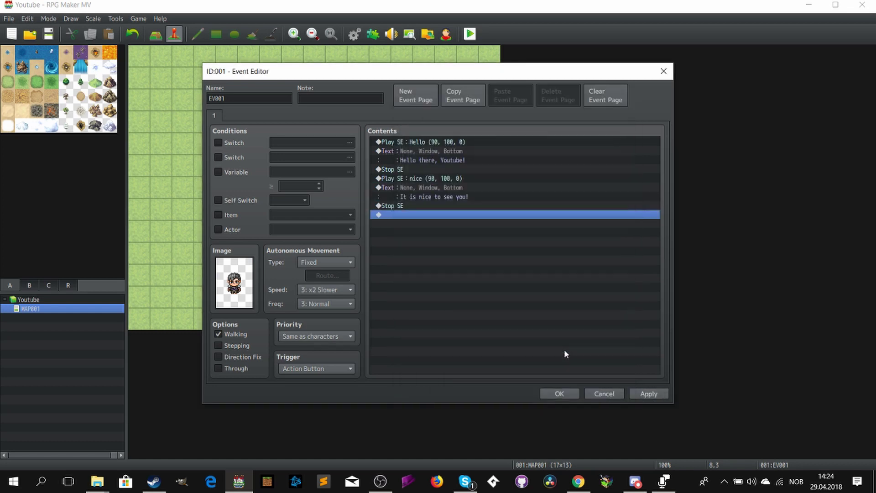
- Confirm the event edits, save the project and start a New Game playtest
left_click(561, 393)
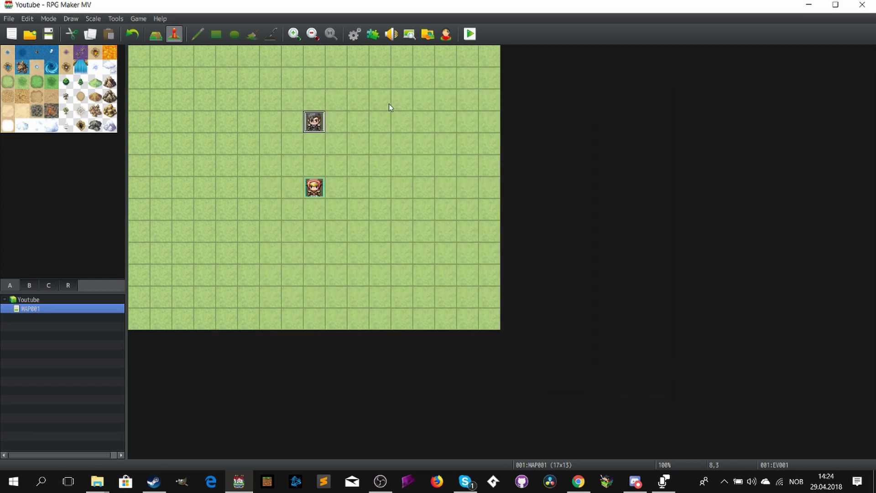
left_click(465, 35)
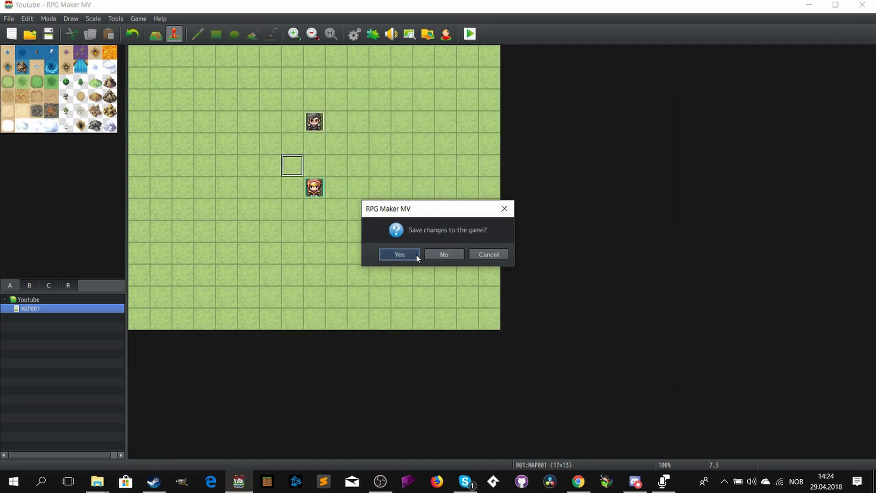
left_click(399, 255)
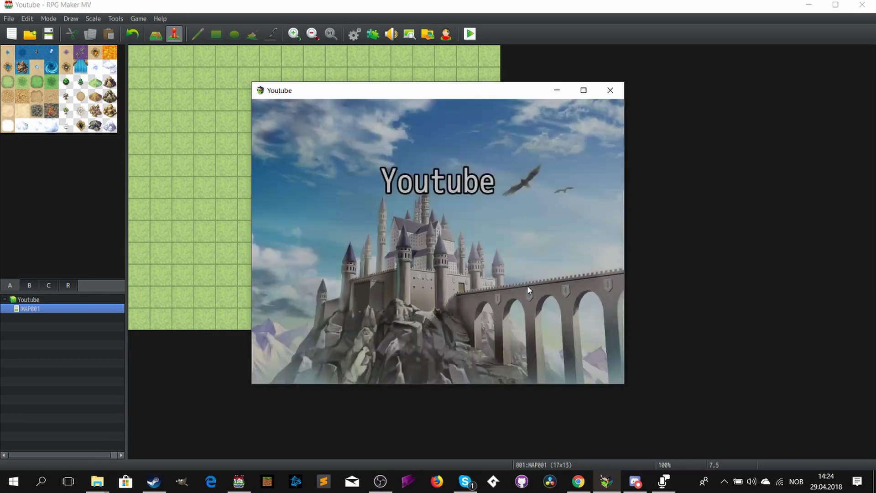
key("Return")
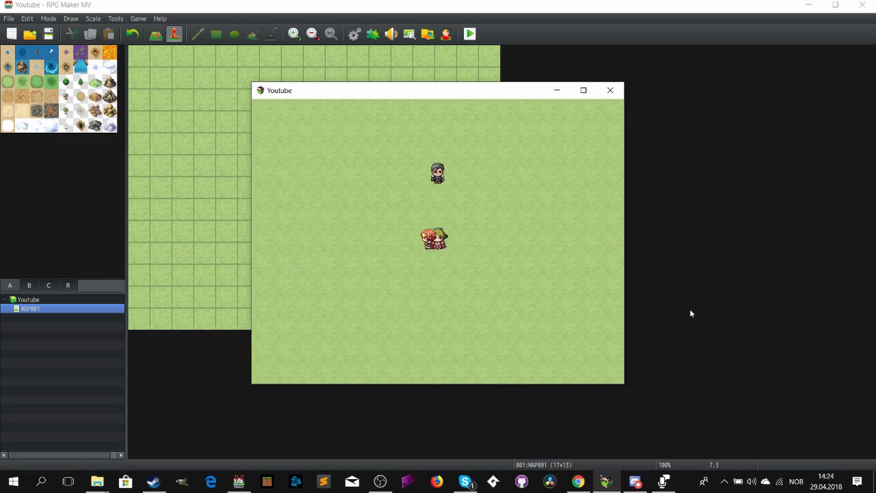
- Walk to the NPC, read both voiced greeting lines, then close the playtest
key("Left")
key("Left")
key("Up")
key("Right")
key("Right")
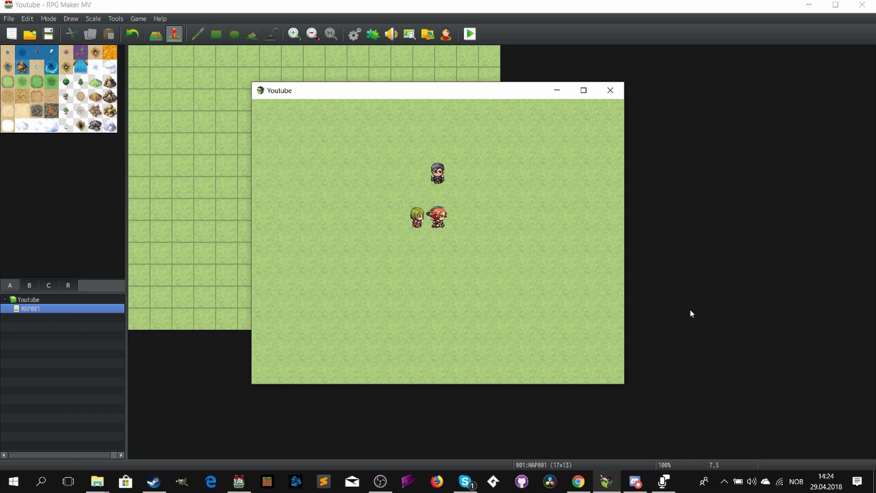
key("Right")
key("Up")
key("Left")
key("Up")
key("Return")
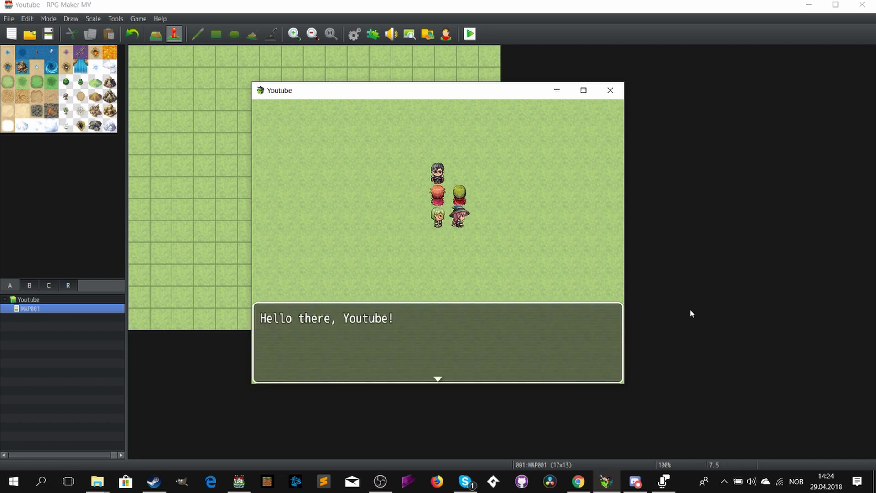
key("Return")
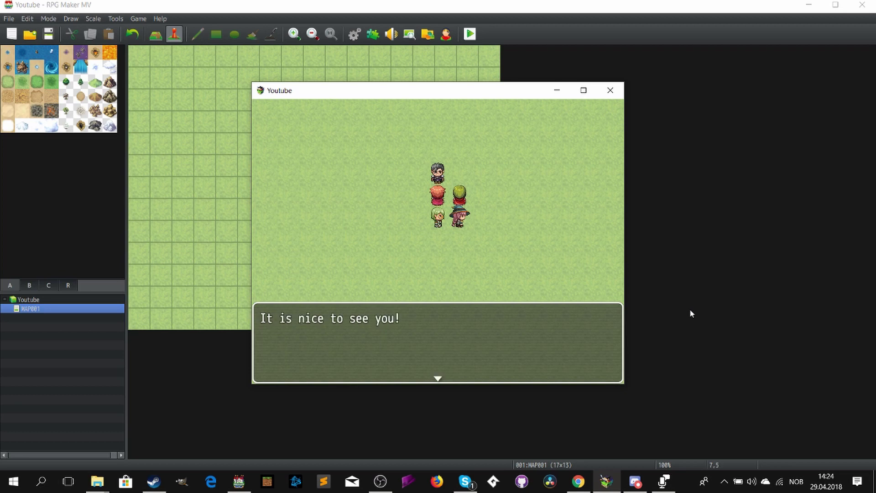
key("Return")
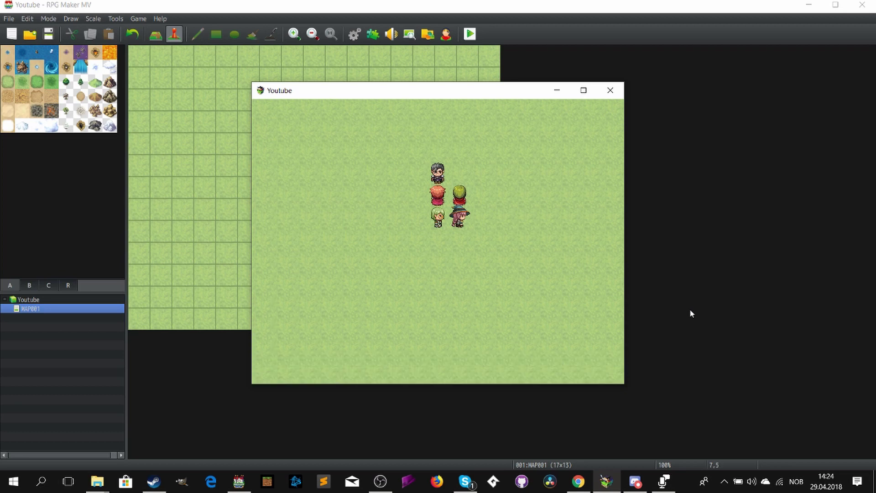
key("Left")
key("Left")
key("Down")
key("Down")
key("Down")
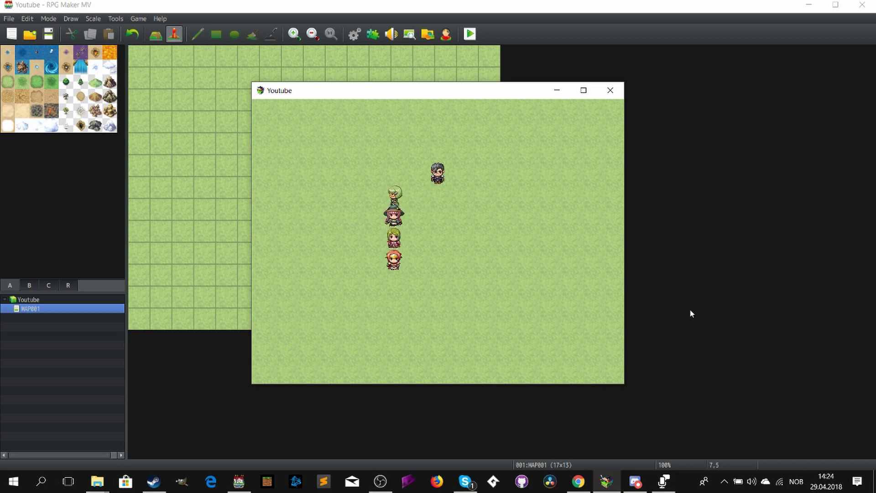
left_click(610, 90)
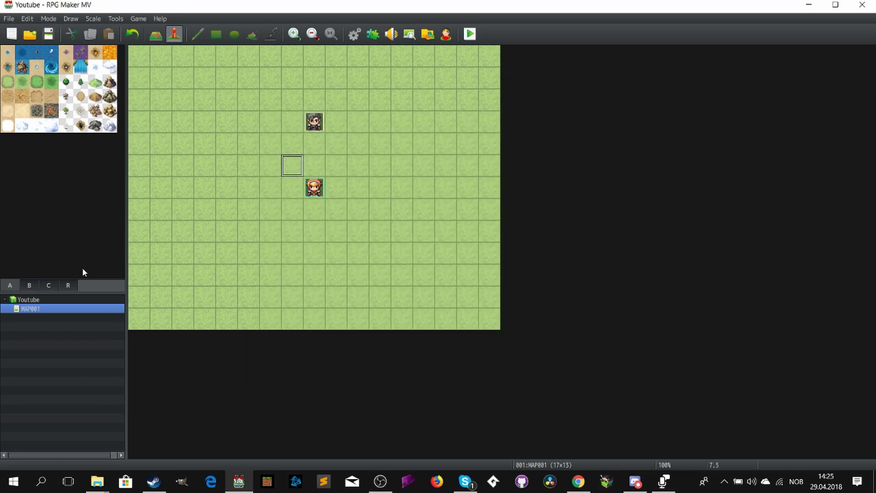
- Select 'A broken Tale Orchestral' in D:\AGammelt skrivebord\NoLootStudios
right_click(48, 307)
left_click(239, 279)
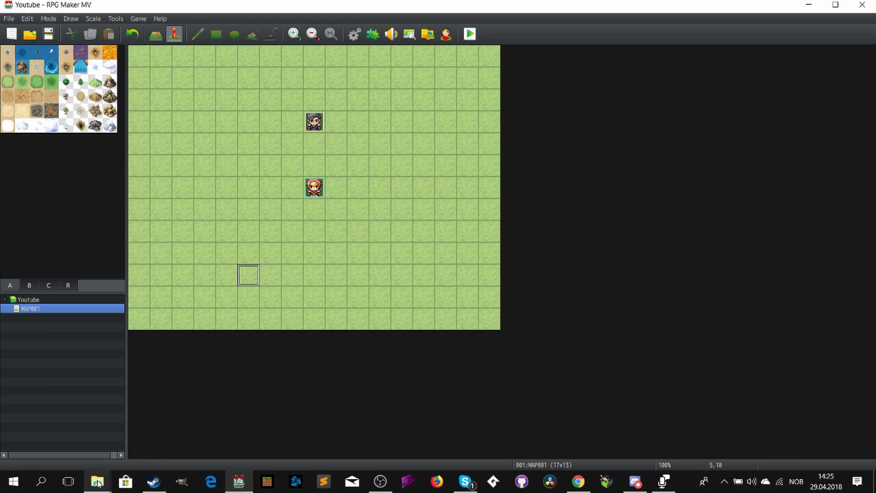
mouse_move(97, 482)
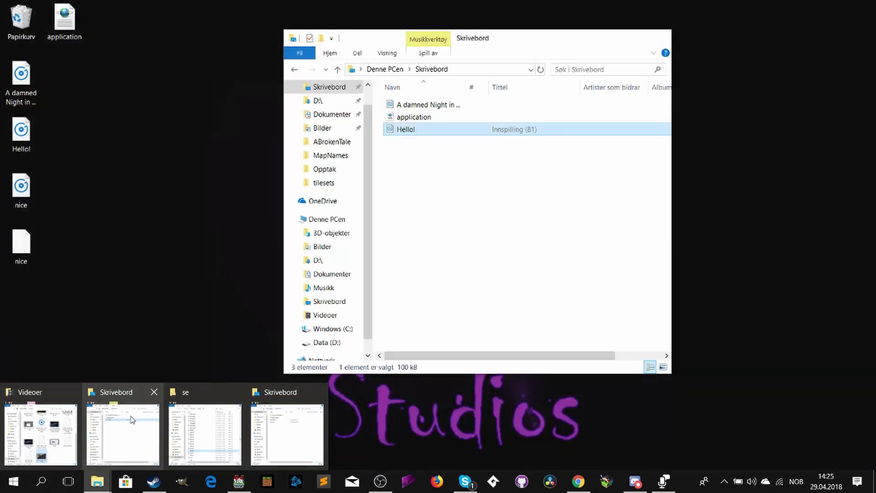
left_click(137, 419)
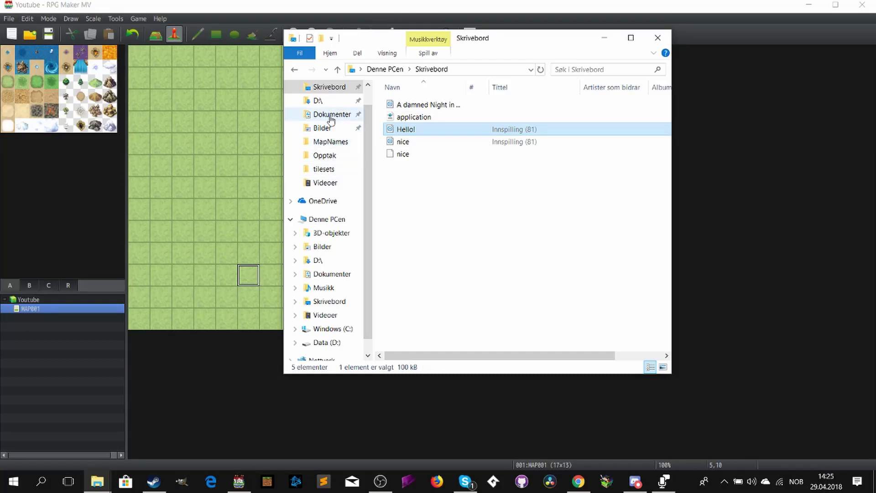
left_click(318, 101)
double_click(628, 139)
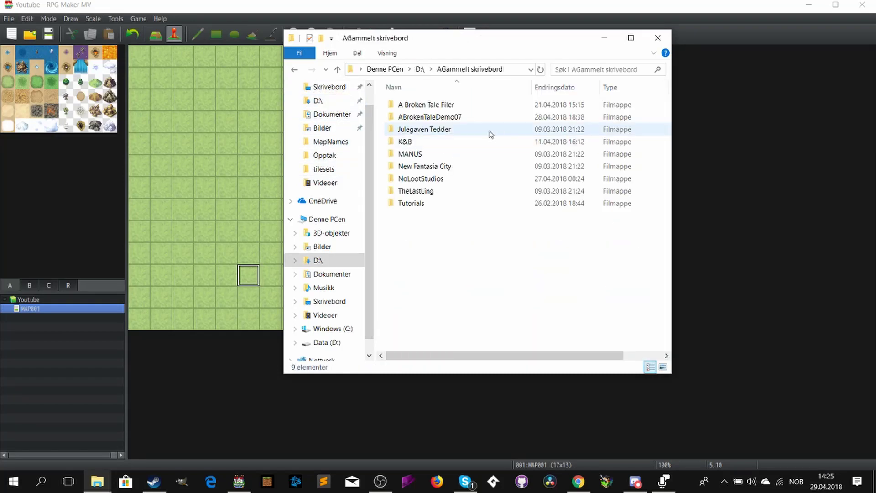
left_click(437, 182)
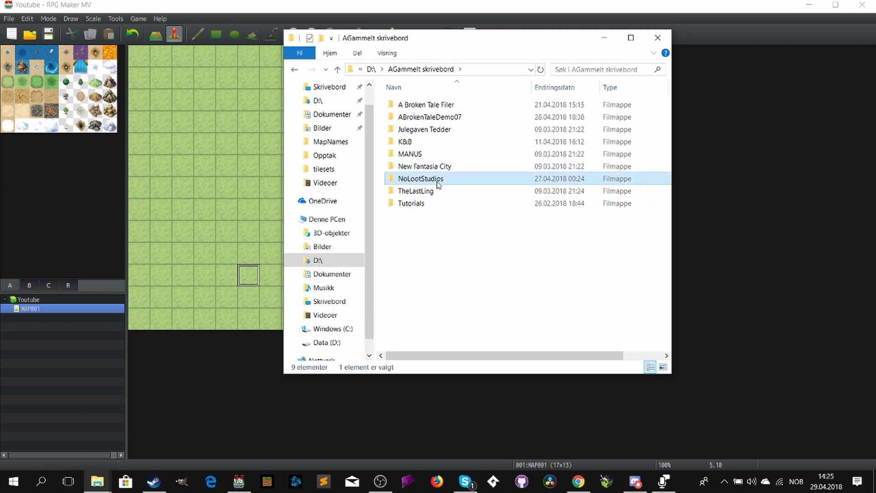
double_click(437, 182)
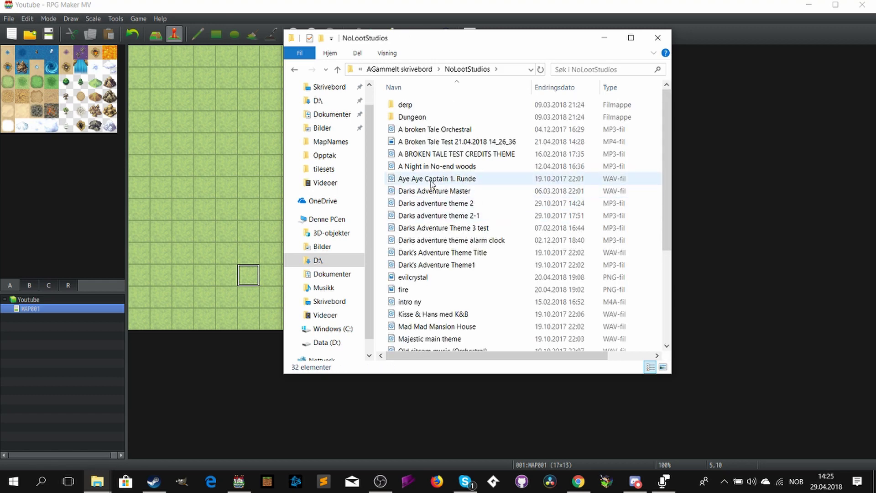
left_click(442, 129)
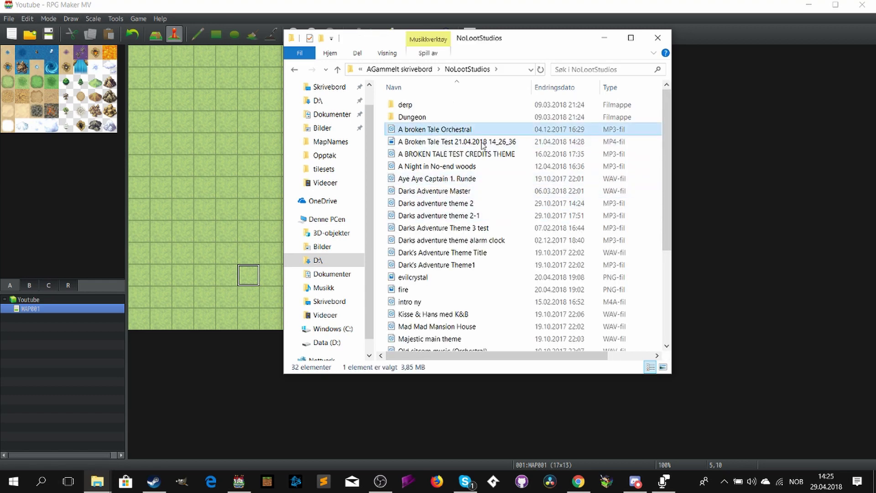
left_click(604, 38)
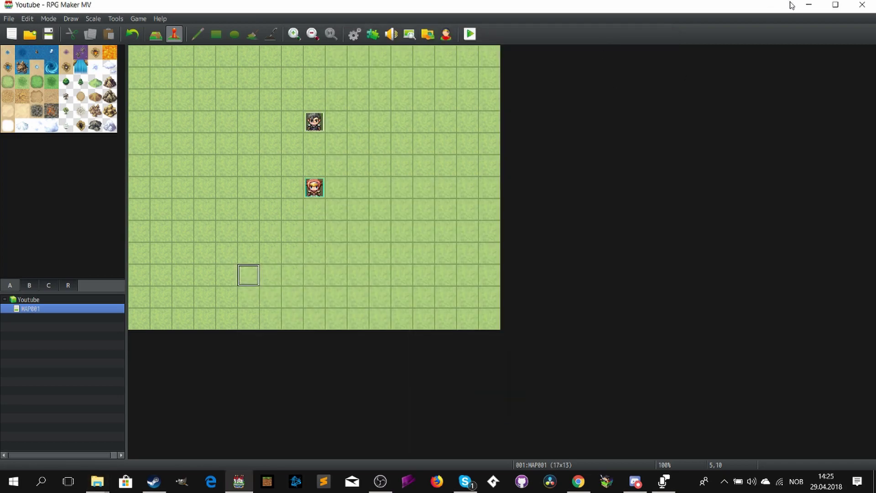
- Paste the track onto the desktop and upload it to Online Audio Converter
left_click(809, 5)
key("ctrl+v")
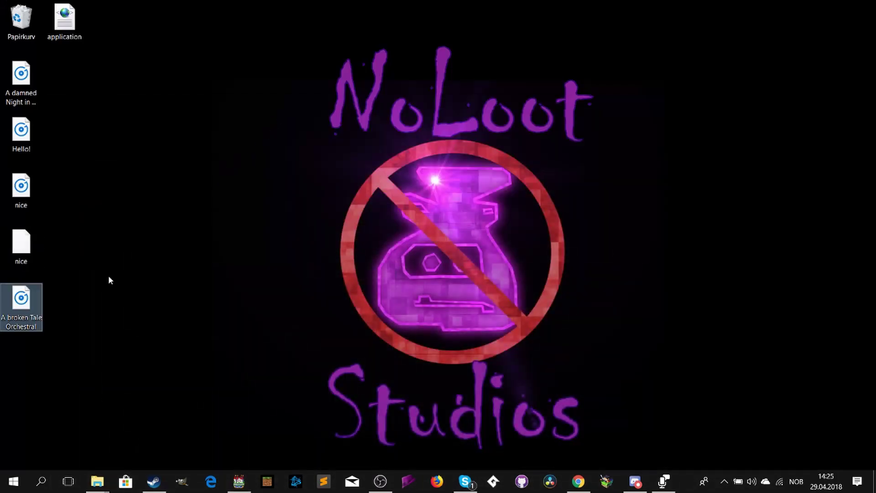
left_click(579, 481)
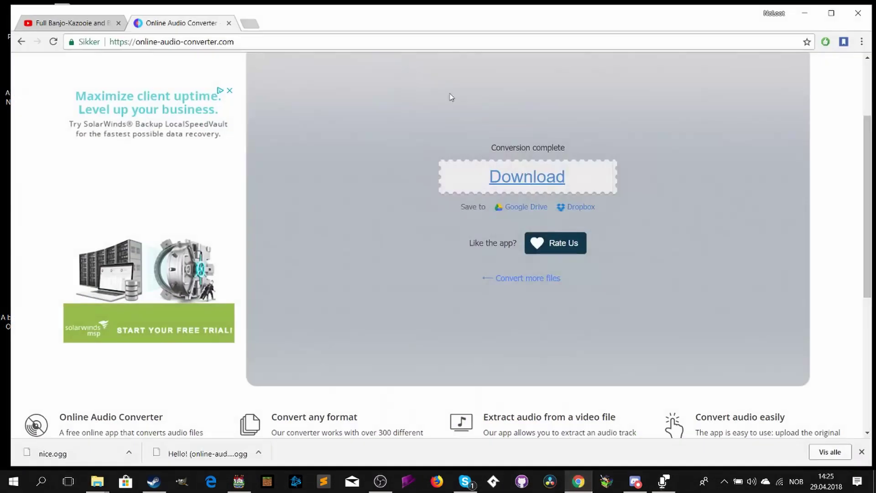
scroll(217, 91, "up", 3)
left_click(211, 66)
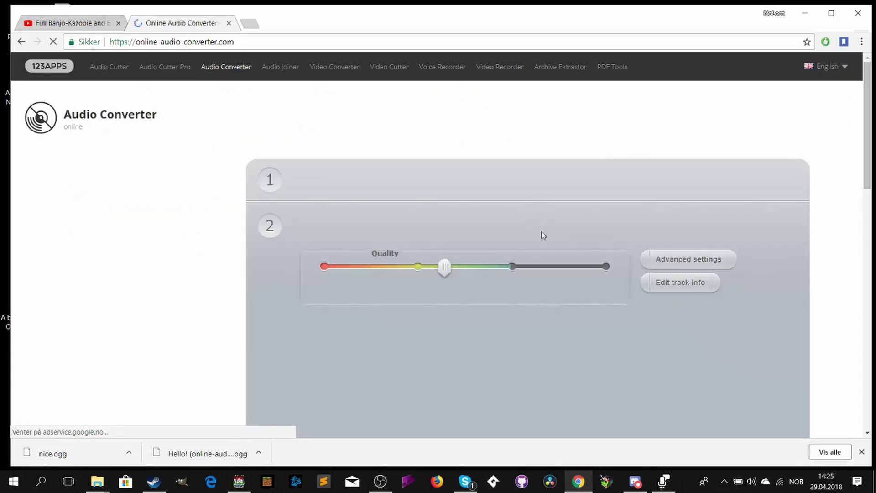
left_click(379, 199)
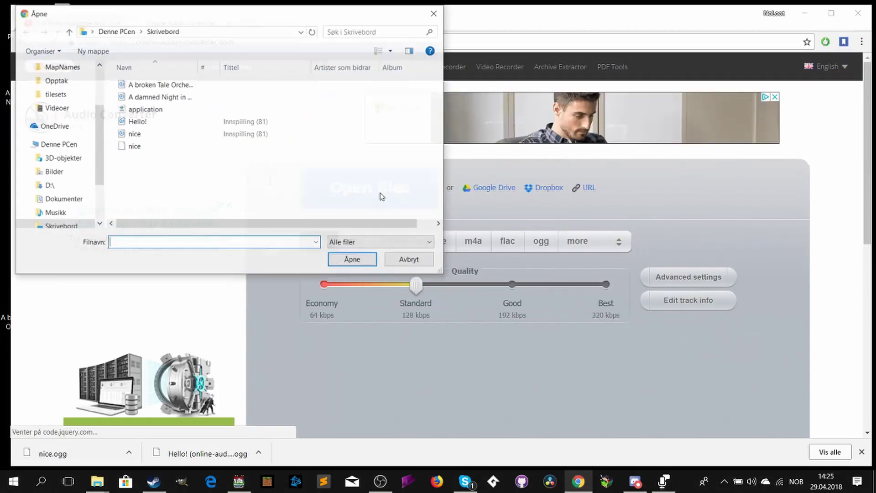
left_click(160, 85)
left_click(353, 259)
- Convert it to OGG at Good quality and save as 'A broken Tale Orchestral'
left_click(542, 224)
scroll(484, 330, "down", 2)
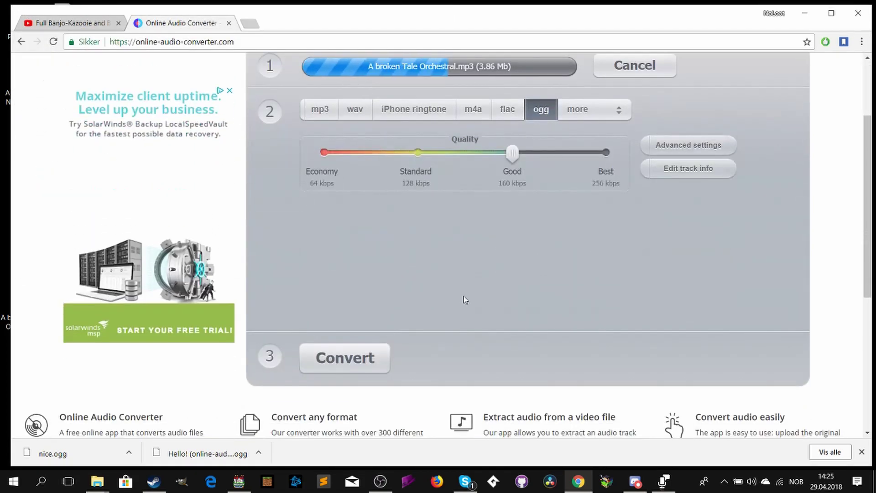
scroll(462, 295, "up", 1)
scroll(402, 319, "down", 1)
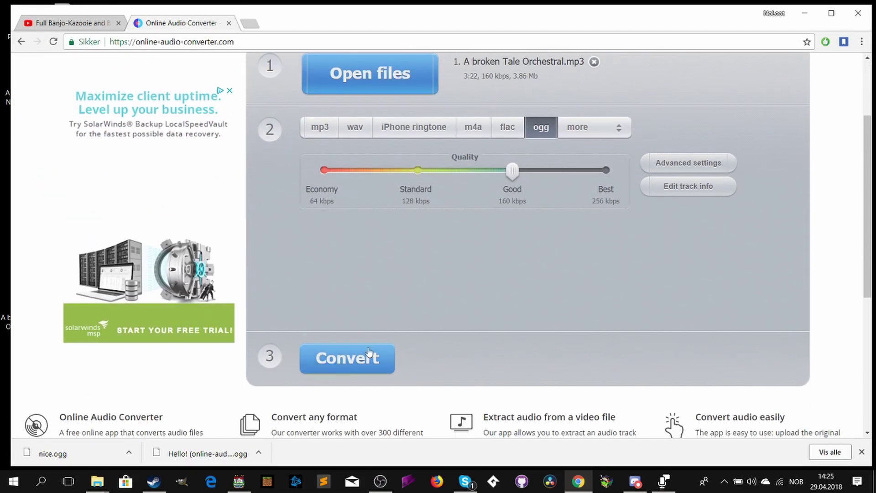
left_click(363, 367)
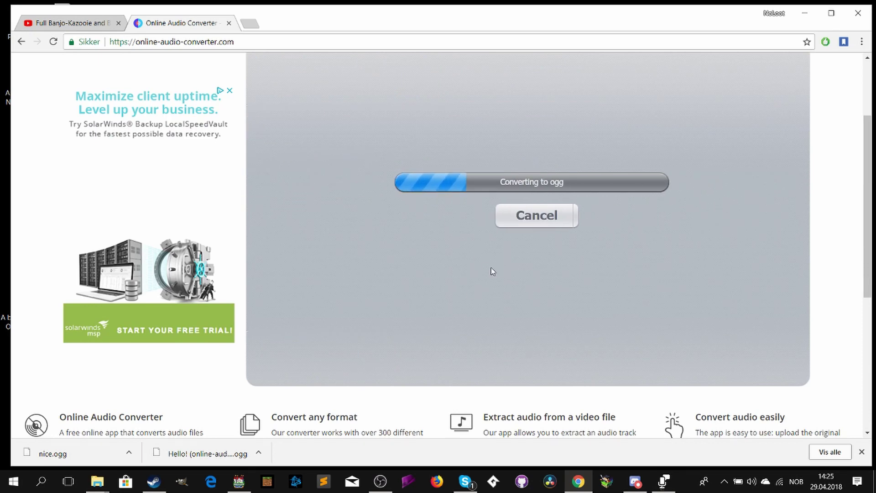
scroll(437, 212, "up", 1)
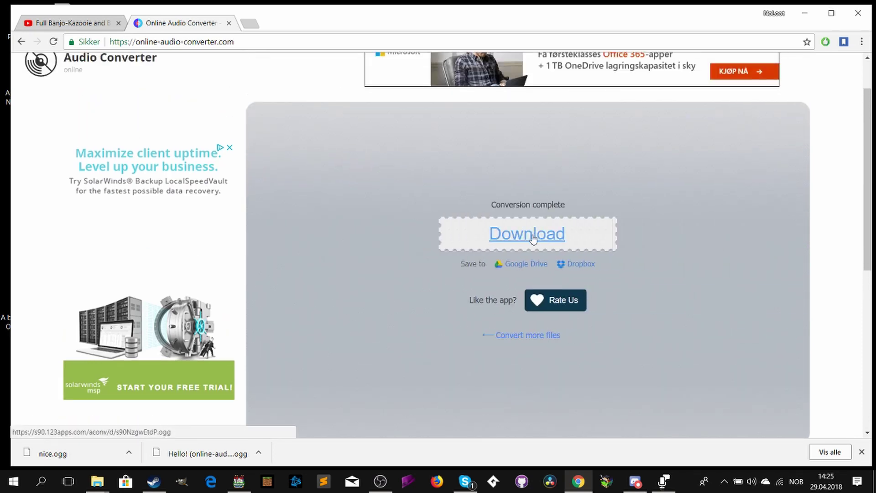
left_click(542, 245)
left_click_drag(304, 217, 166, 224)
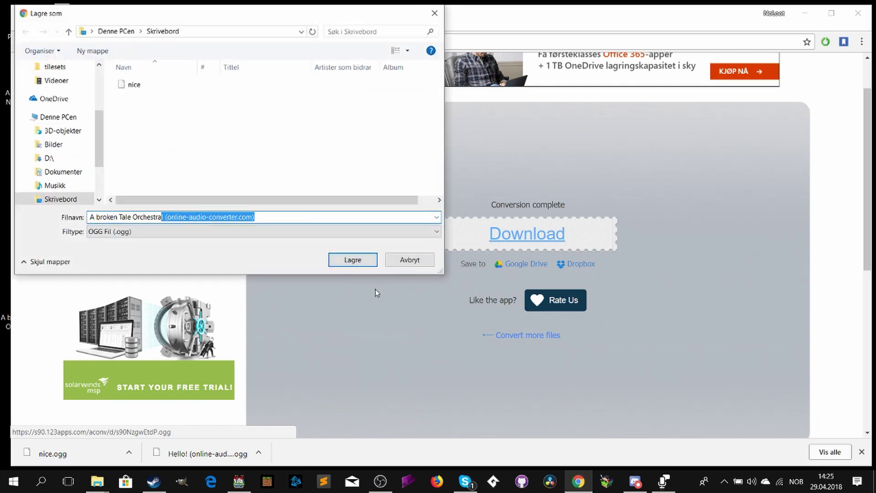
key("BackSpace")
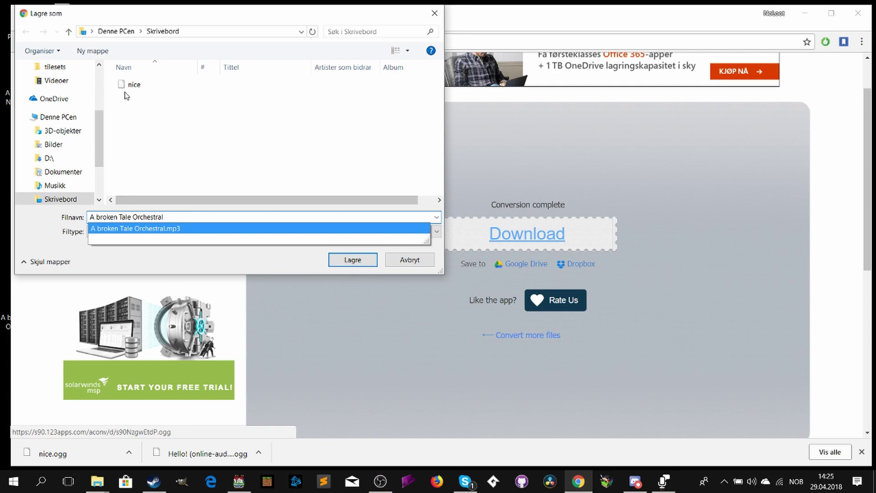
left_click(343, 262)
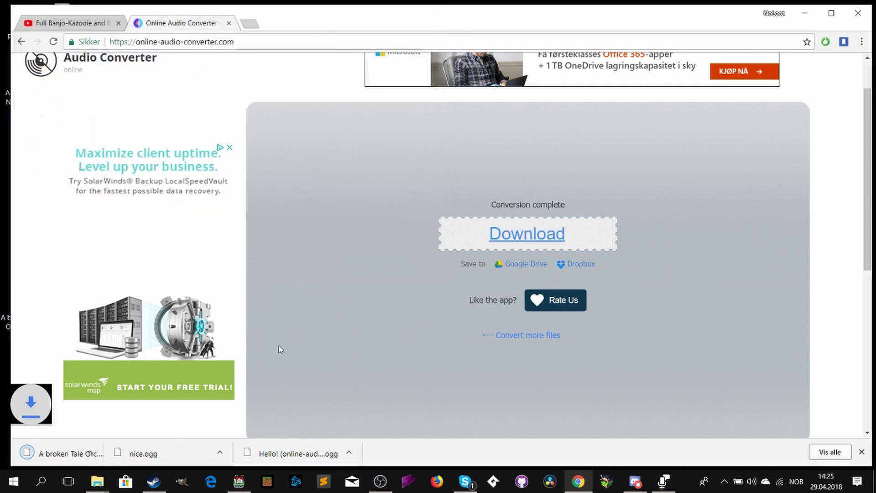
- Paste both A broken Tale Orchestral files, MP3 and OGG, into Youtube\audio\bgm
left_click(815, 10)
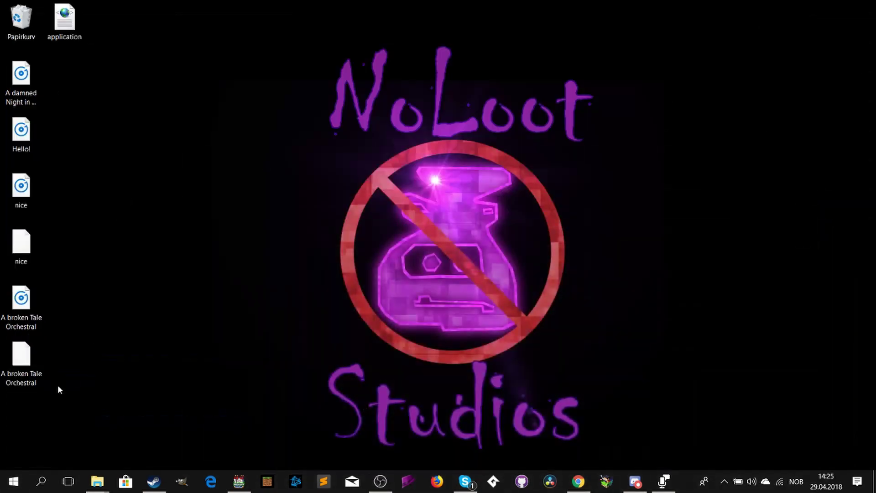
left_click_drag(58, 390, 10, 305)
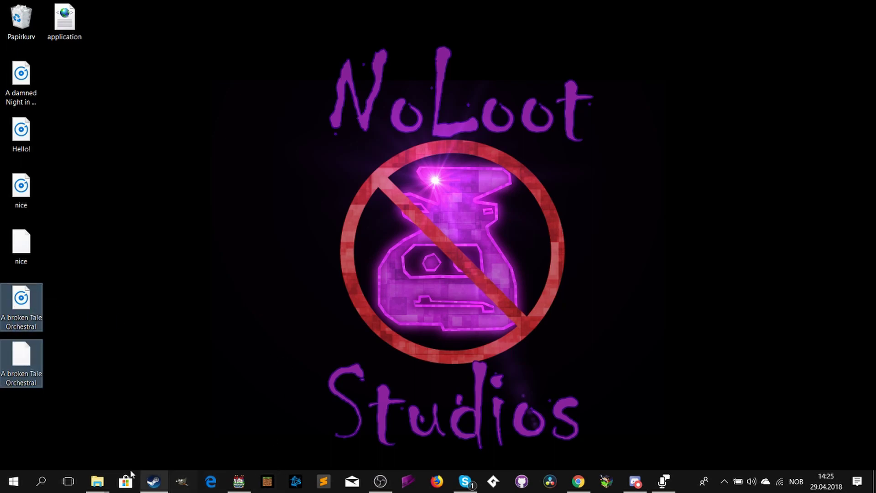
mouse_move(97, 482)
left_click(201, 429)
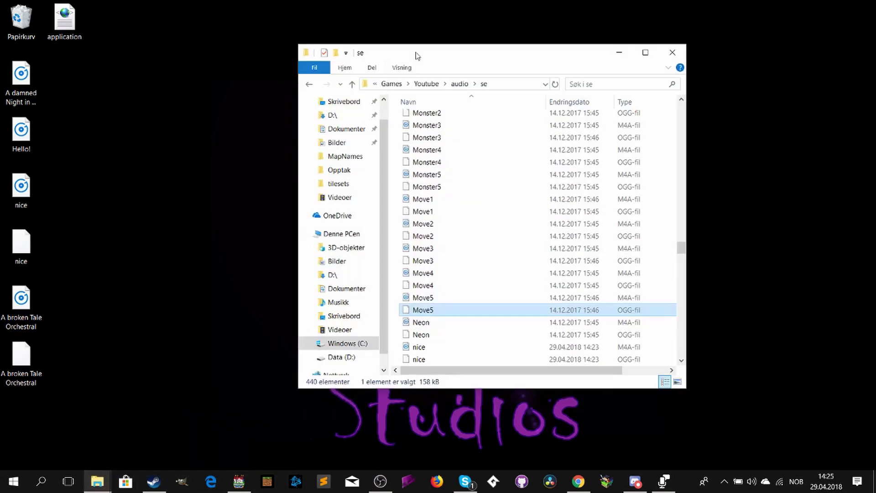
left_click(428, 84)
double_click(419, 121)
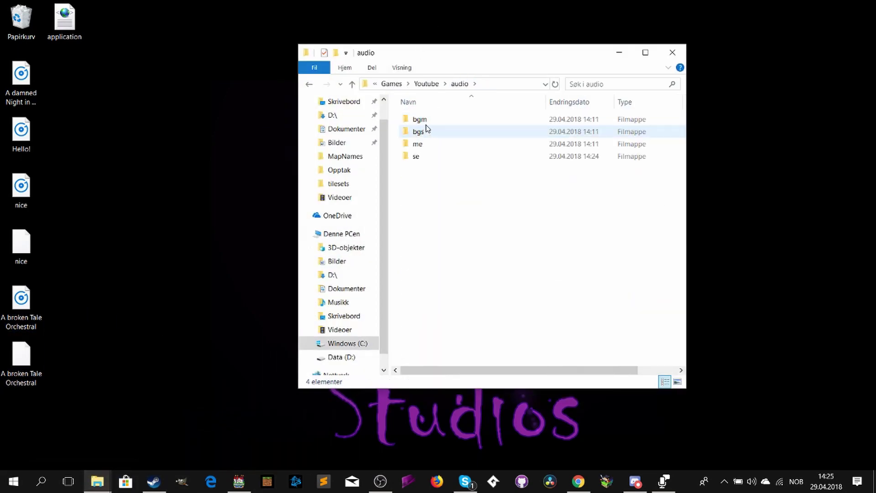
double_click(420, 119)
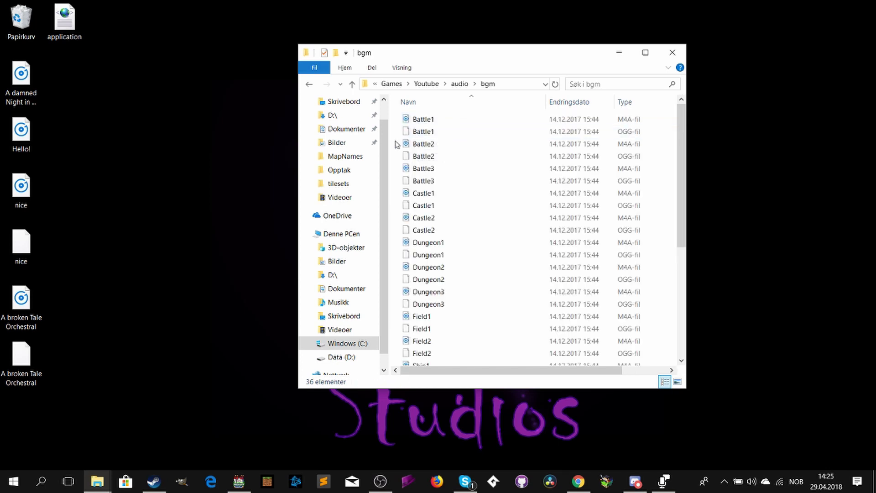
key("ctrl+v")
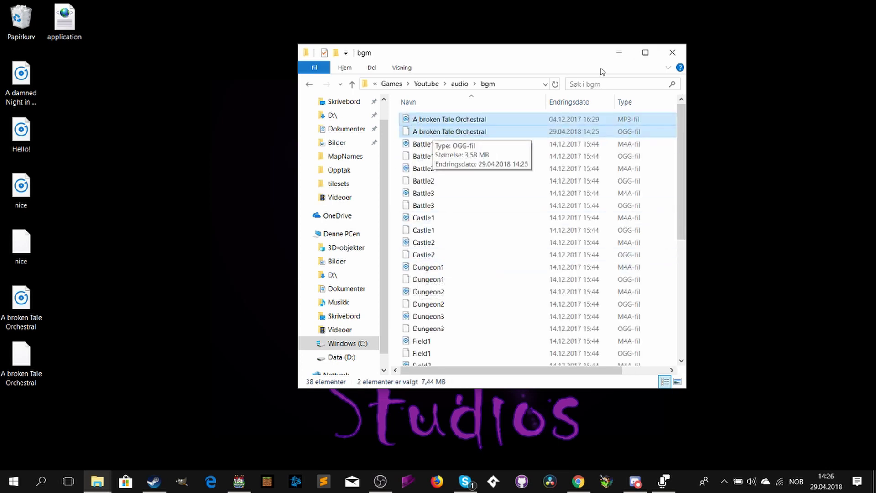
left_click(619, 52)
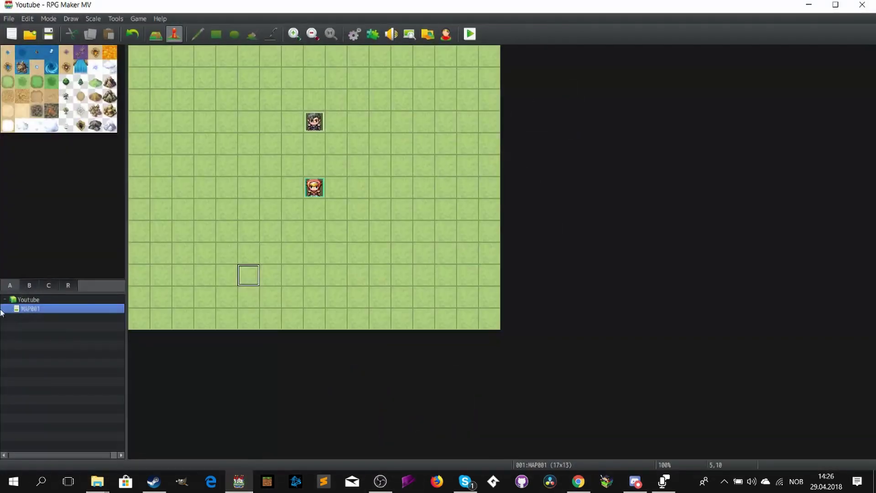
- Set MAP001's autoplay BGM from Castle1 to A broken Tale Orchestral and playtest
right_click(30, 309)
left_click(39, 313)
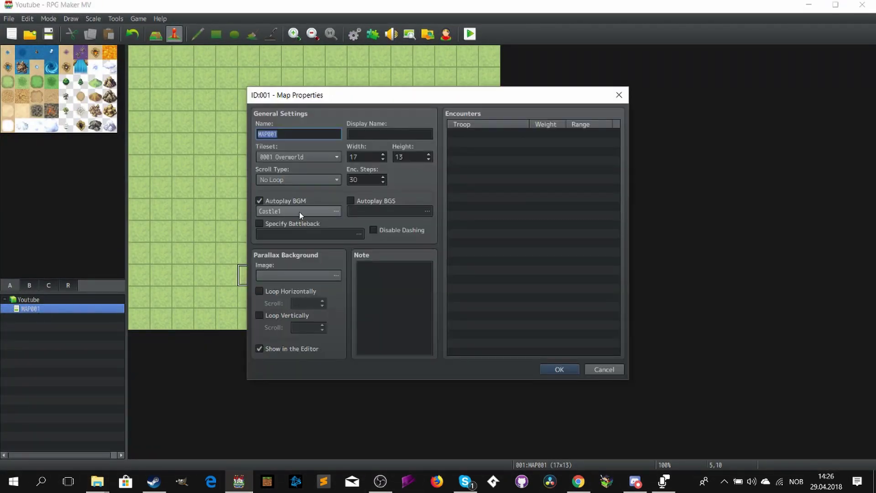
left_click(300, 212)
left_click(421, 155)
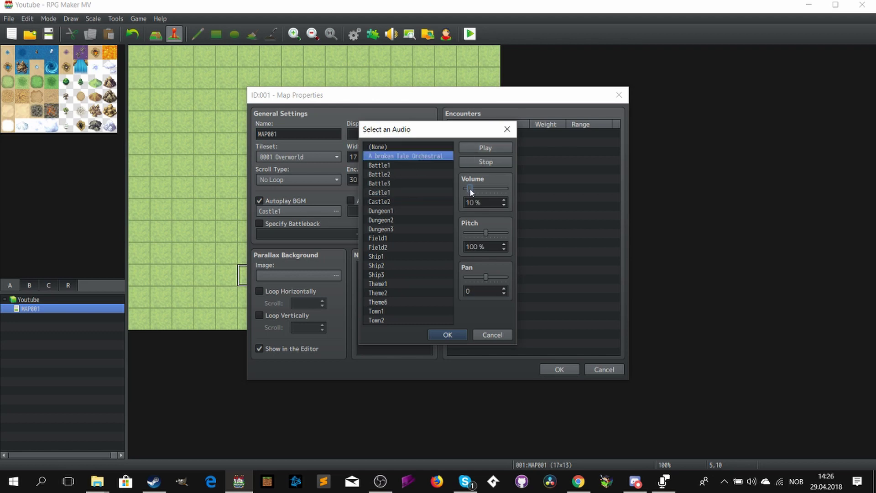
left_click(437, 335)
left_click(557, 370)
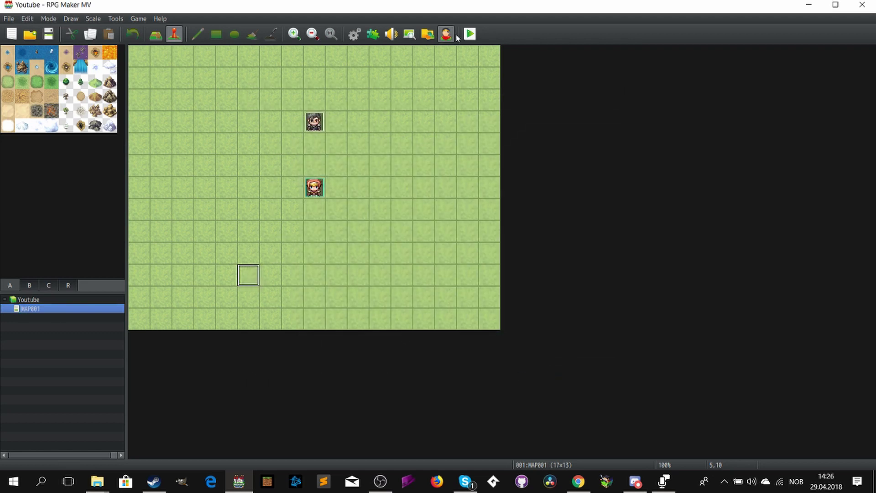
left_click(470, 35)
- Save the project and walk the party around the playtest map to the NPC
left_click(399, 254)
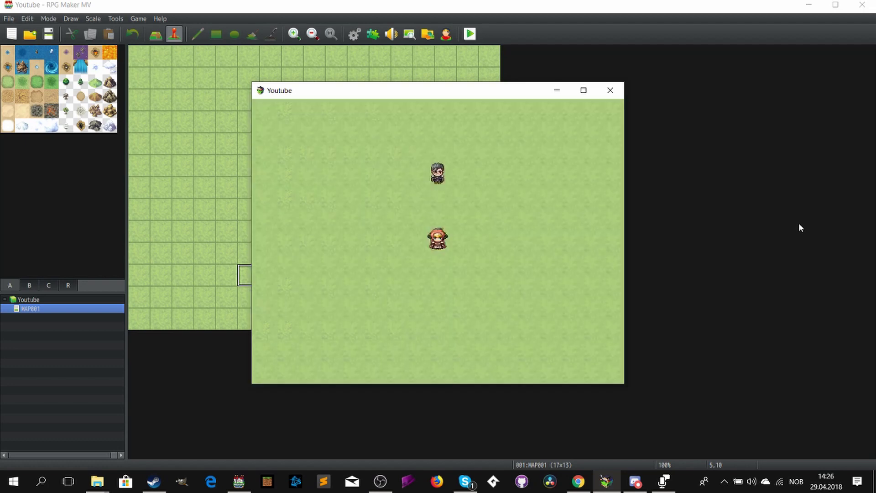
key("Down")
key("Left")
key("Left")
key("Left")
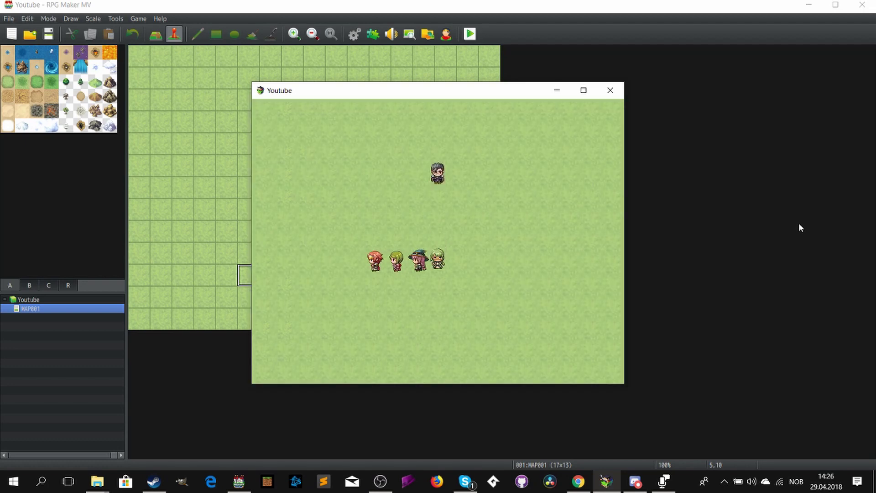
key("Down")
key("Down")
key("Down")
key("Right")
key("Right")
key("Right")
key("Up")
key("Up")
key("Left")
key("Left")
key("Left")
key("Up")
key("Right")
key("Right")
key("Up")
key("Up")
key("Left")
key("Left")
key("Down")
key("Down")
key("Right")
key("Right")
key("Up")
key("Up")
key("Up")
key("Right")
key("Right")
key("Right")
key("Down")
key("Down")
key("Right")
key("Up")
key("Up")
key("Up")
key("Left")
key("Left")
key("Left")
key("Up")
key("Up")
- Talk to the NPC and read through both greeting messages until the dialogue closes
key("Return")
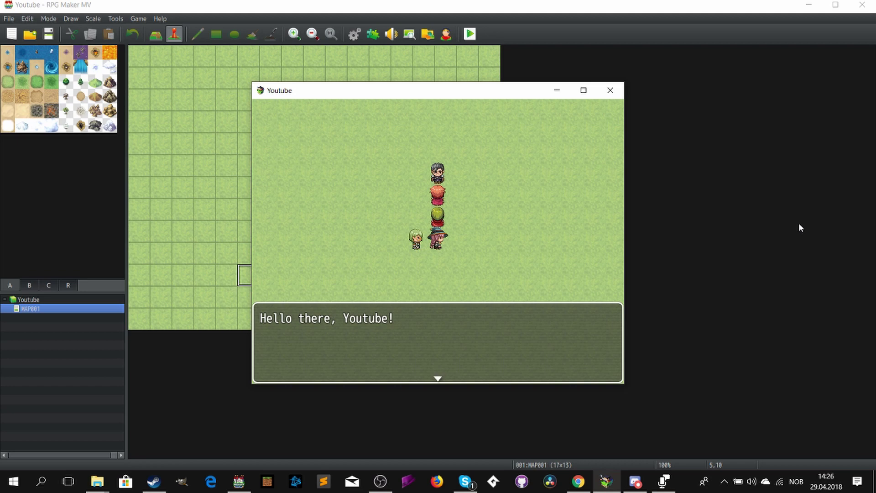
key("Return")
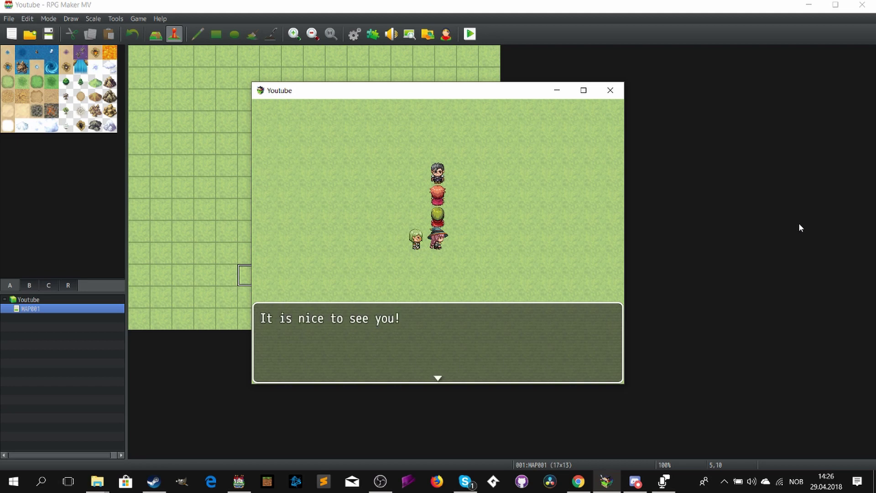
key("Return")
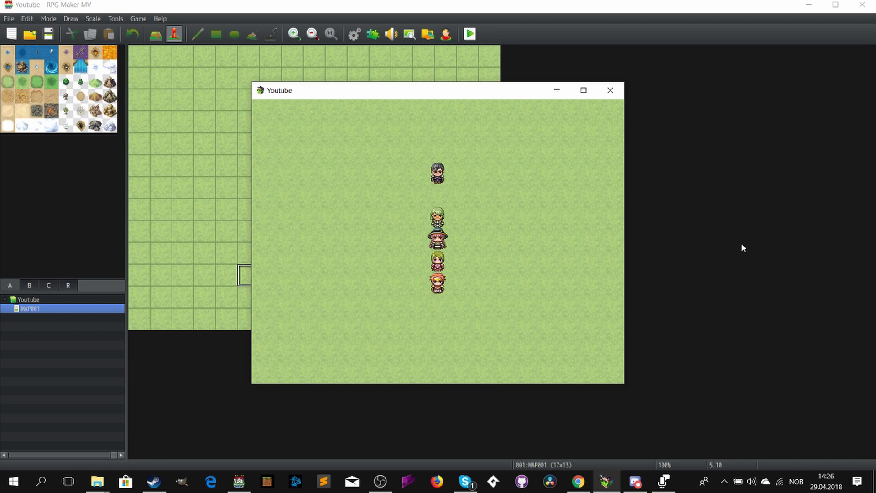
- Close the playtest, minimize RPG Maker, and select the leftover Hello!, nice and A broken Tale Orchestral desktop files
left_click(610, 90)
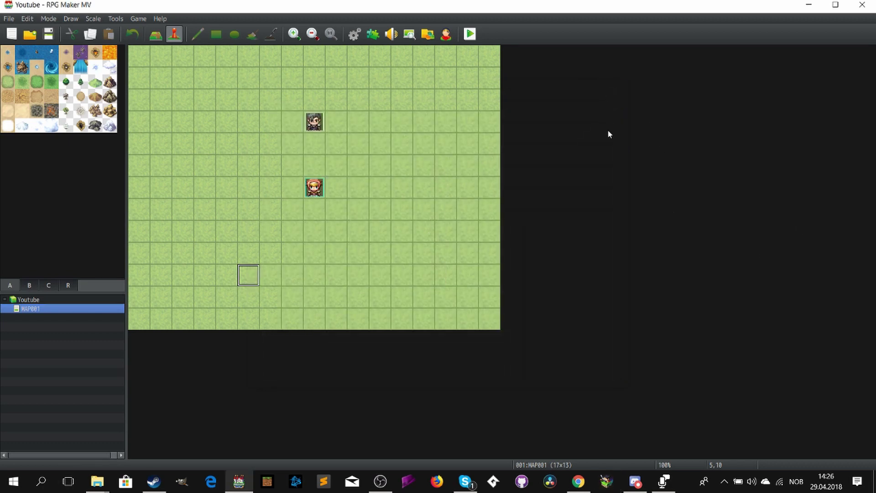
left_click(809, 5)
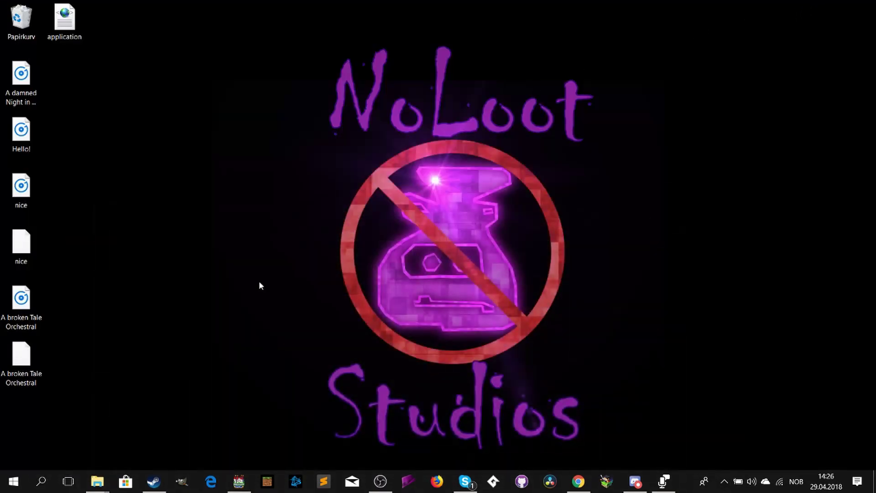
left_click_drag(60, 388, 14, 92)
left_click_drag(59, 131, 22, 21)
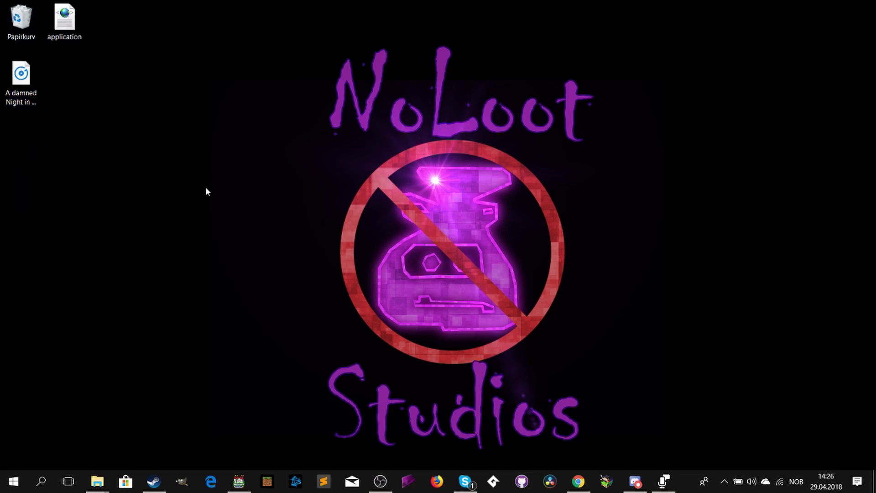